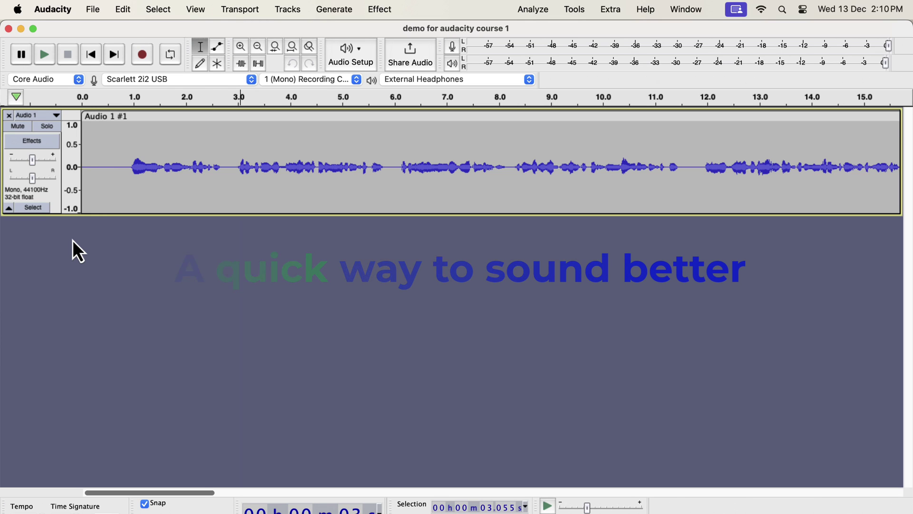
# Select all the audio, duplicate the voice track with Edit > Duplicate, and solo the new copy
pyautogui.press('super+a')
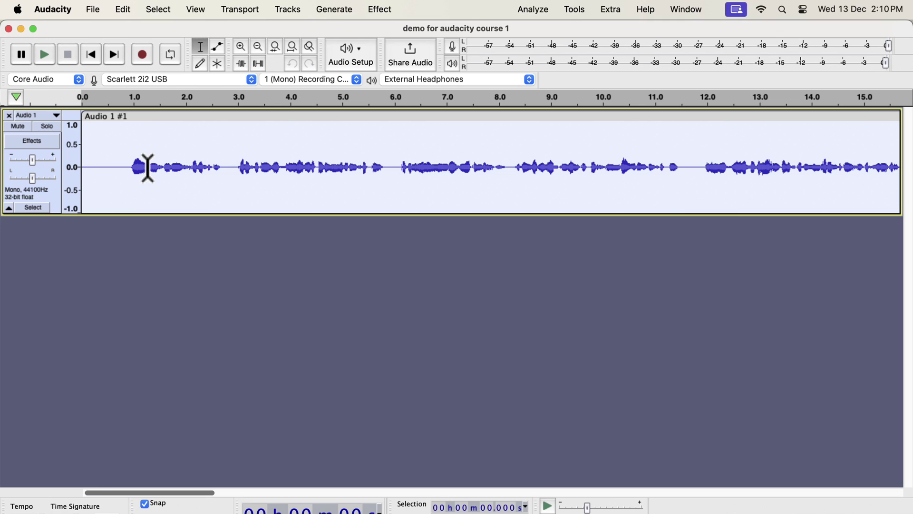
pyautogui.click(124, 10)
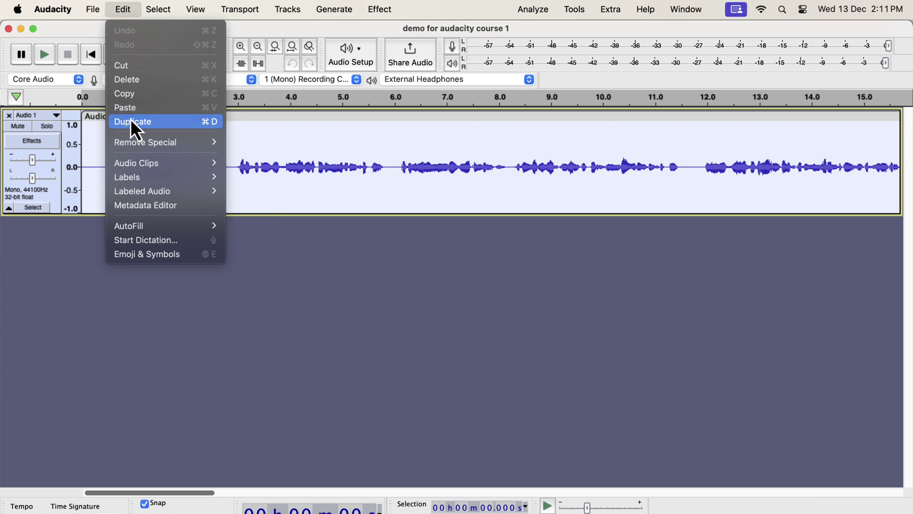
pyautogui.click(194, 123)
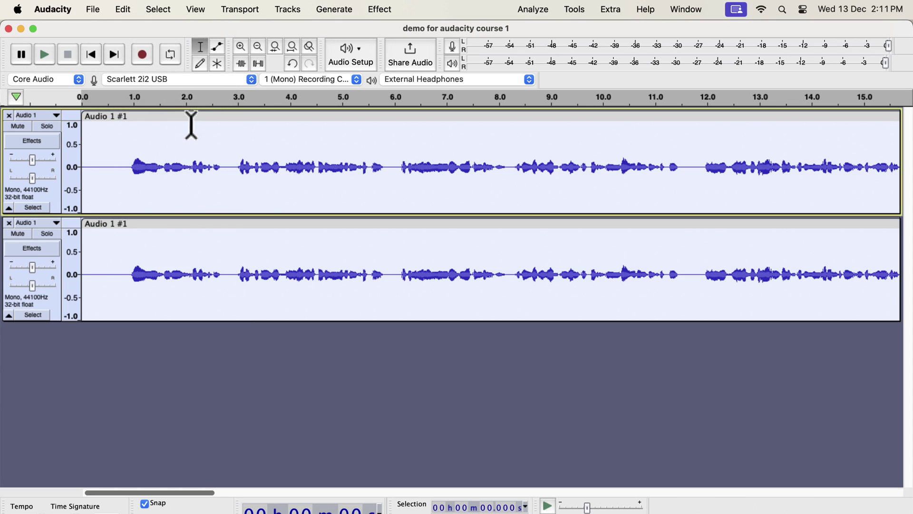
pyautogui.click(50, 234)
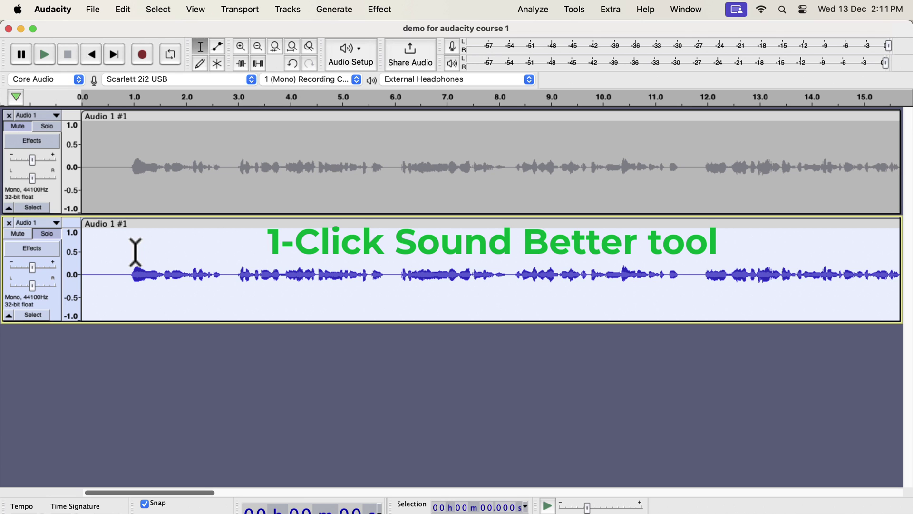
# Run the Clear Vocal Improve Macro from Tools > Apply Macro on the soloed copy
pyautogui.click(581, 6)
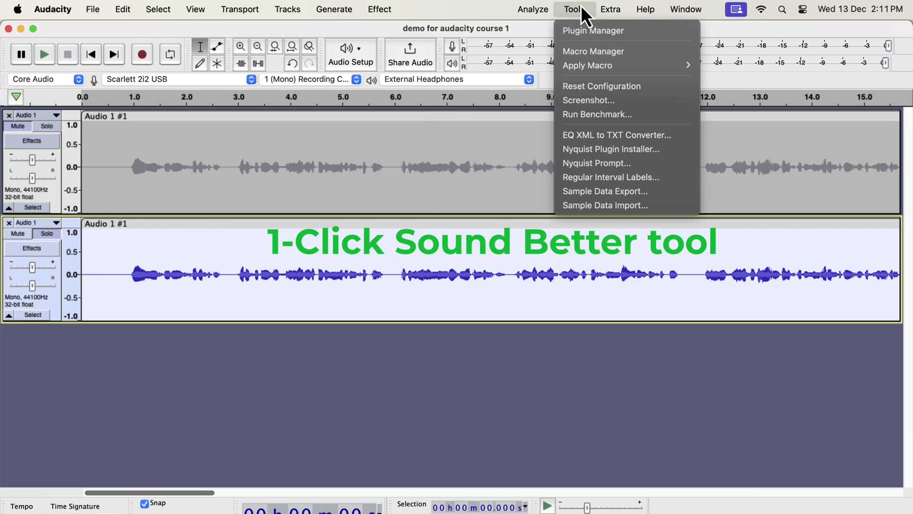
pyautogui.moveTo(584, 70)
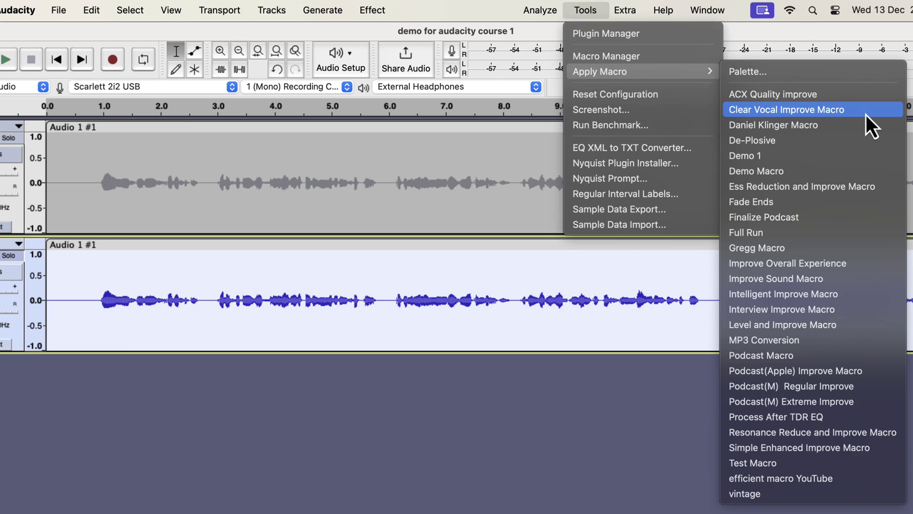
pyautogui.click(866, 115)
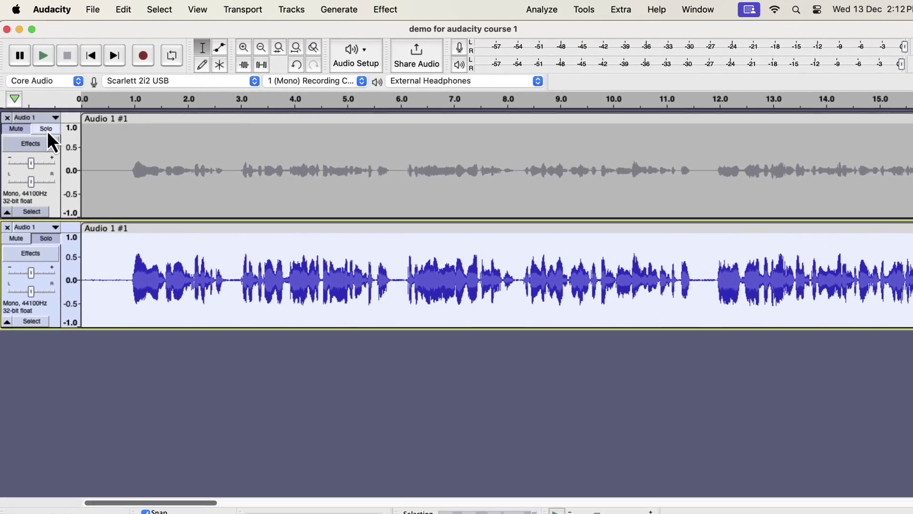
# Solo the original track, mute the processed copy, and play a few seconds of the original
pyautogui.click(50, 130)
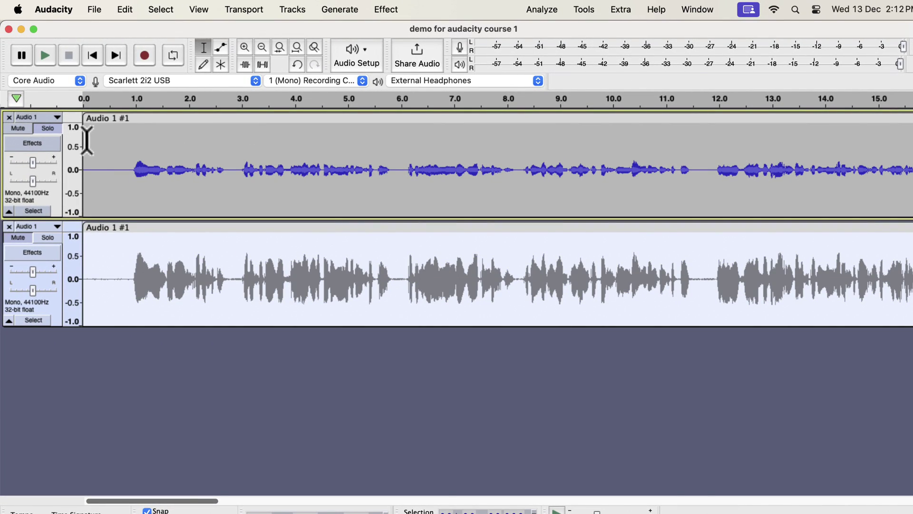
pyautogui.click(90, 138)
pyautogui.press('space')
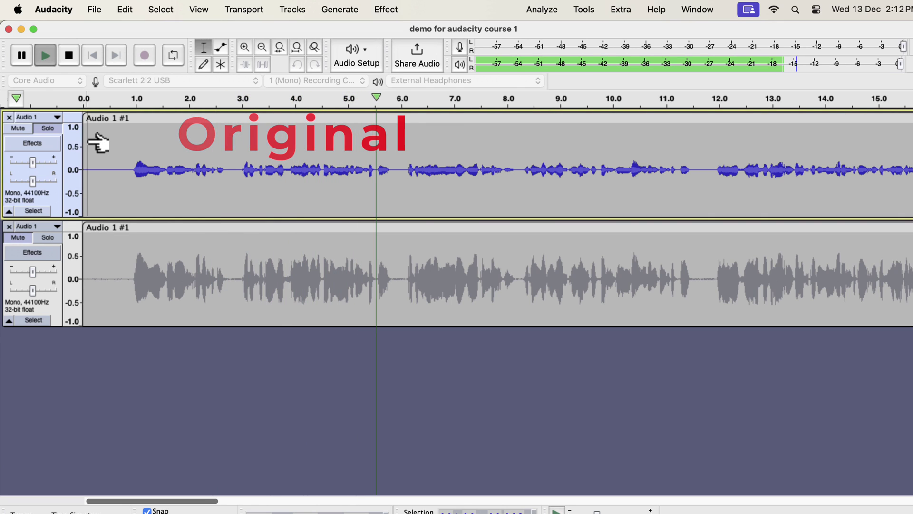
pyautogui.press('space')
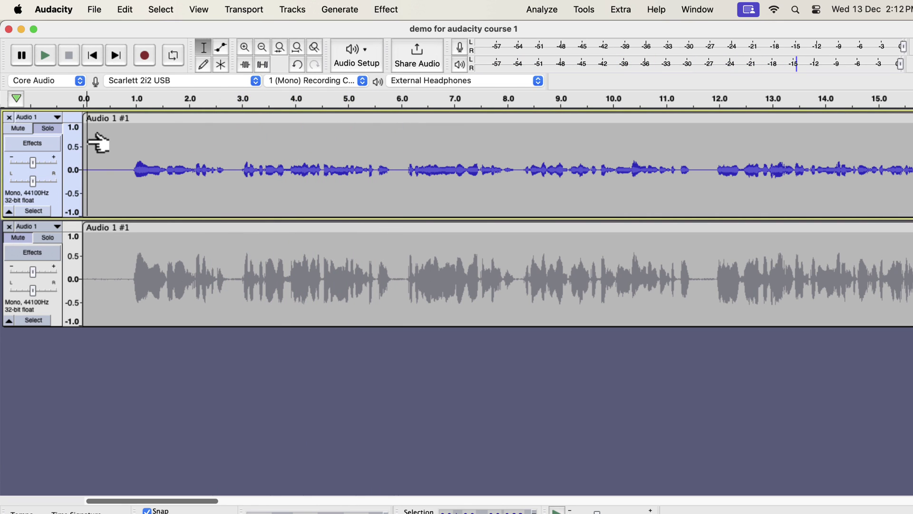
# Alternate solo between processed and original tracks during playback, then stop and switch to the browser
pyautogui.click(56, 240)
pyautogui.press('space')
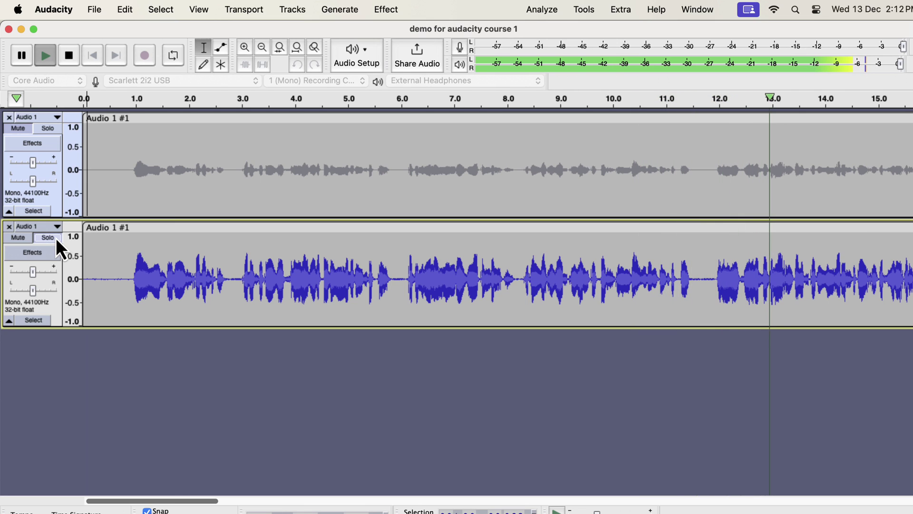
pyautogui.click(48, 238)
pyautogui.click(50, 129)
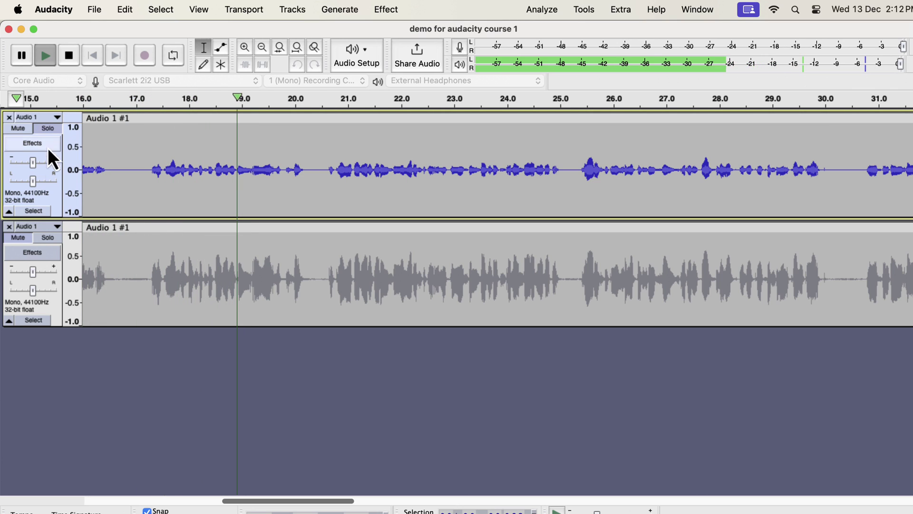
pyautogui.click(46, 239)
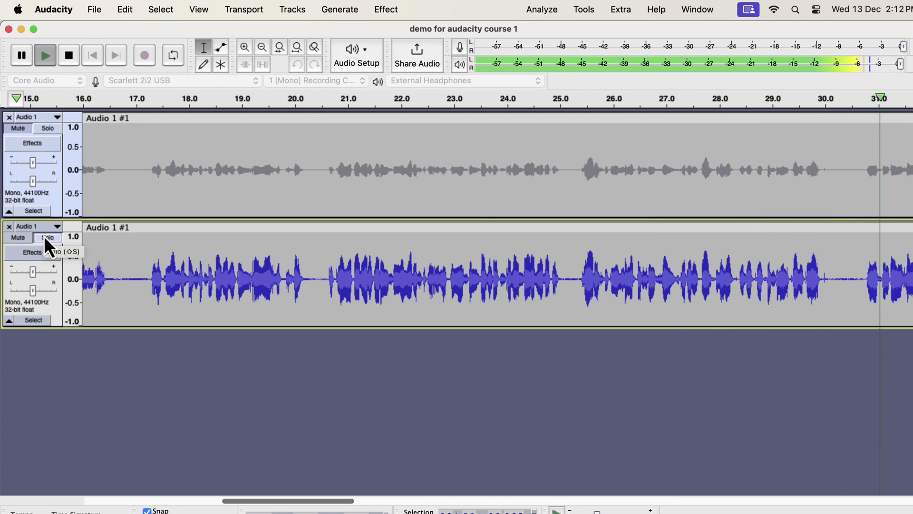
pyautogui.click(47, 238)
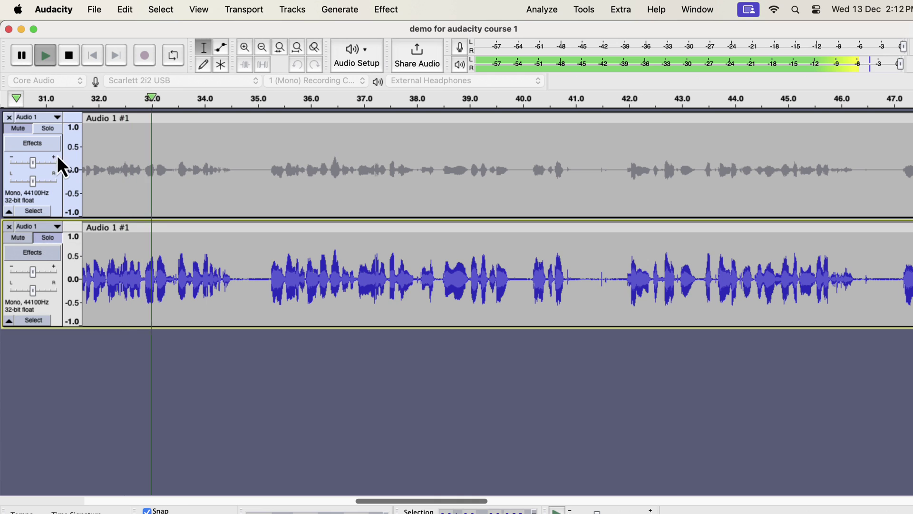
pyautogui.click(47, 129)
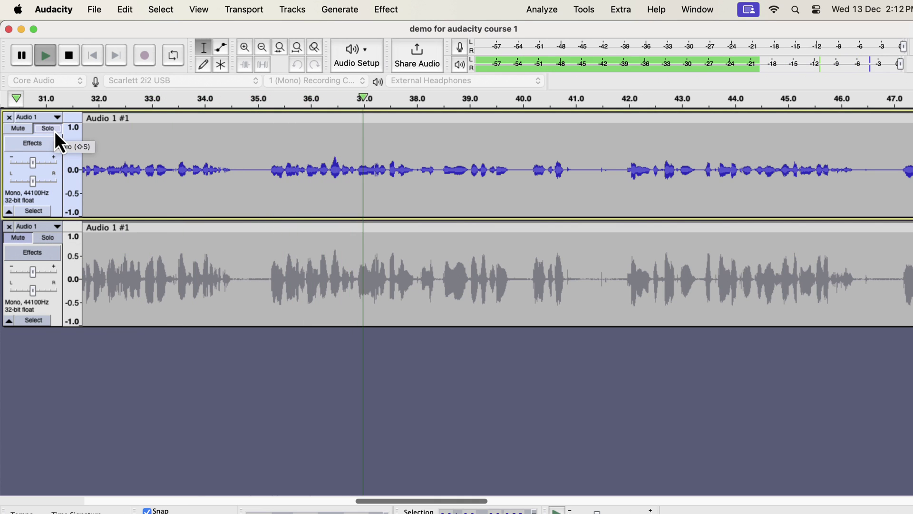
pyautogui.click(48, 238)
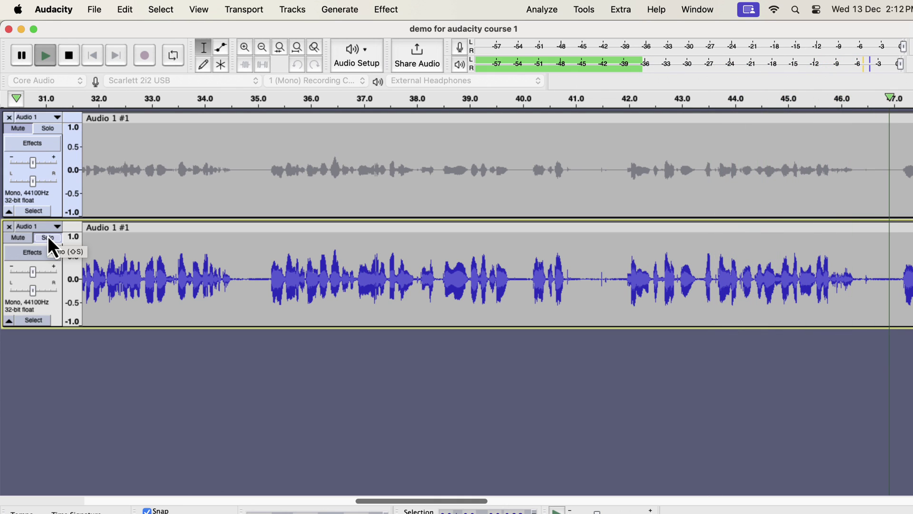
pyautogui.press('space')
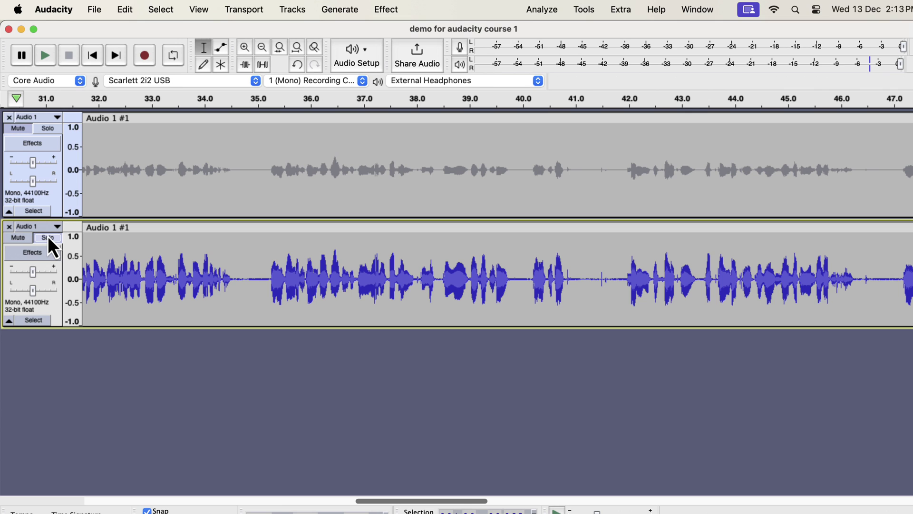
pyautogui.press('super+Tab')
pyautogui.press('super+Tab')
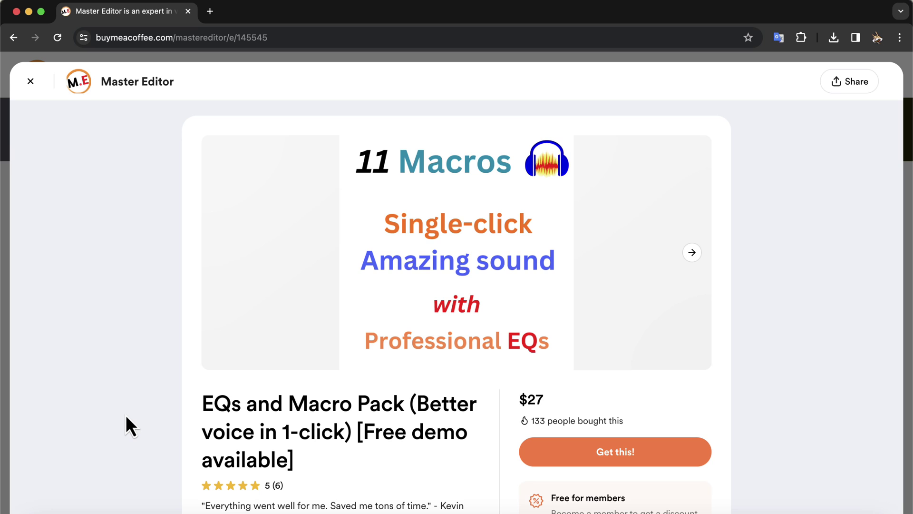
# Browse the EQs and Macro Pack page, noting the 133 buyers and the 5-star rating breakdown
pyautogui.scroll(-3, 126, 415)
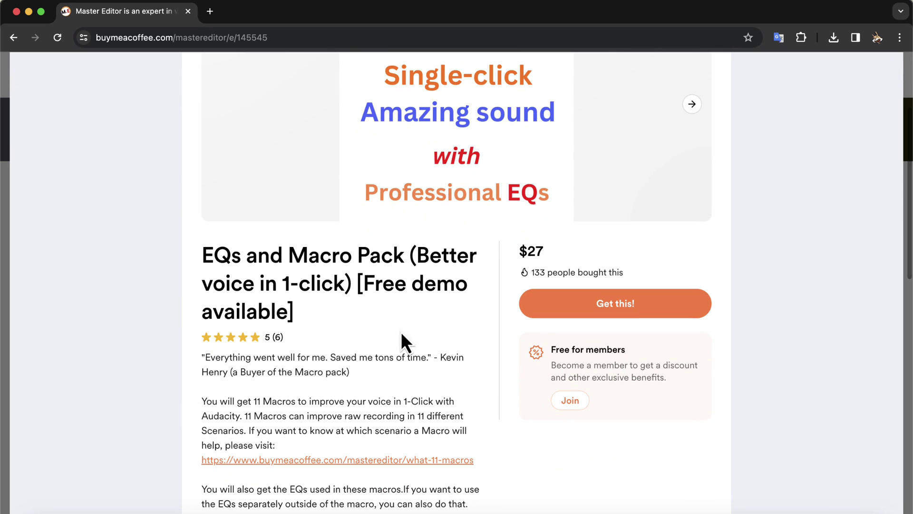
pyautogui.moveTo(528, 272); pyautogui.dragTo(652, 272)
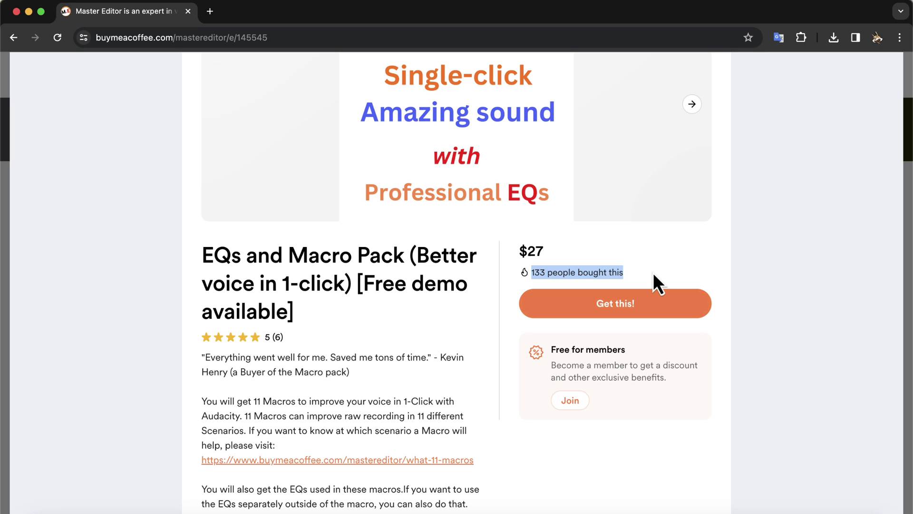
pyautogui.click(286, 338)
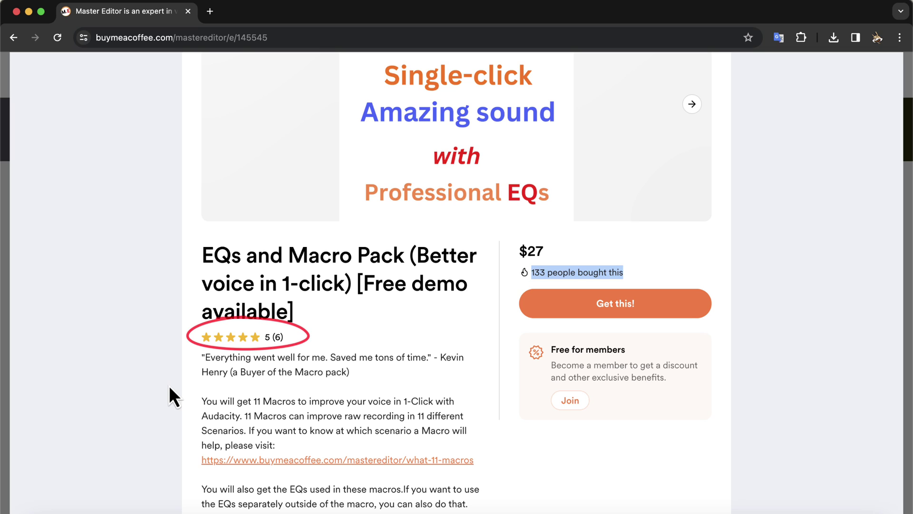
pyautogui.scroll(-5, 169, 385)
pyautogui.scroll(-2, 169, 385)
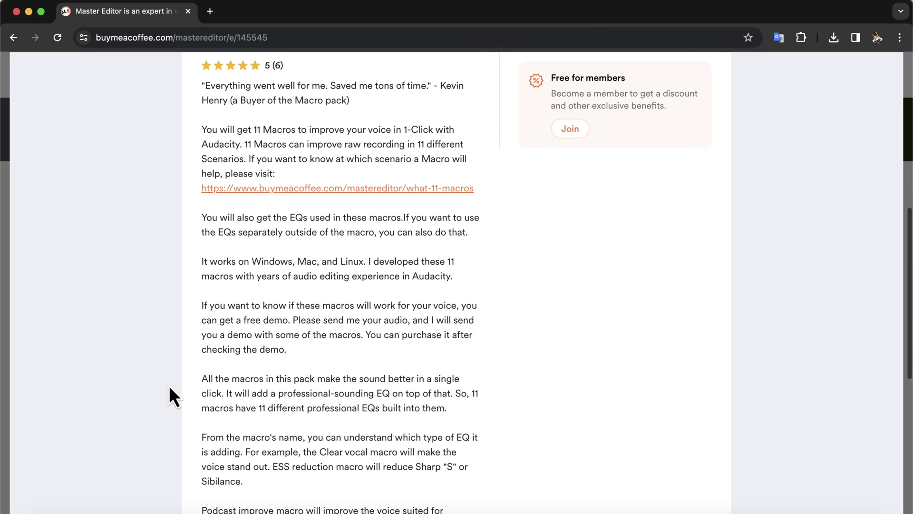
pyautogui.scroll(-3, 169, 386)
pyautogui.scroll(-2, 169, 385)
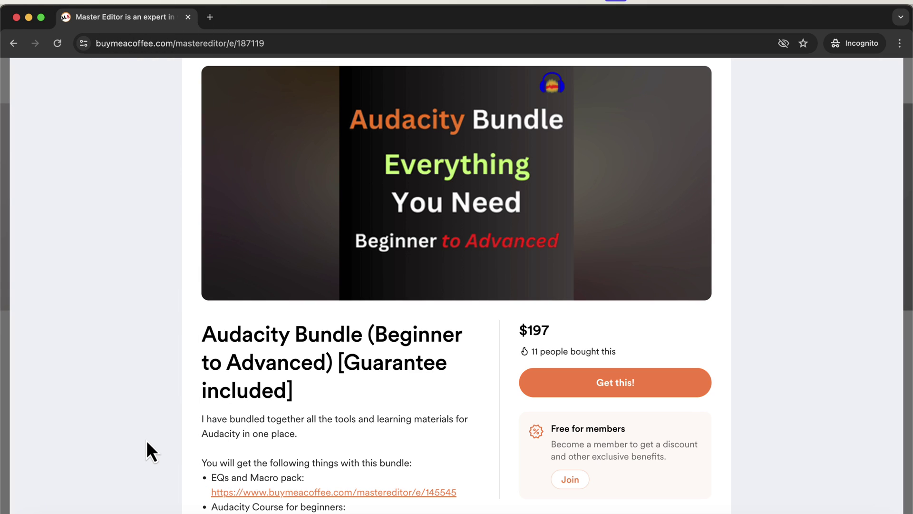
pyautogui.scroll(-3, 147, 439)
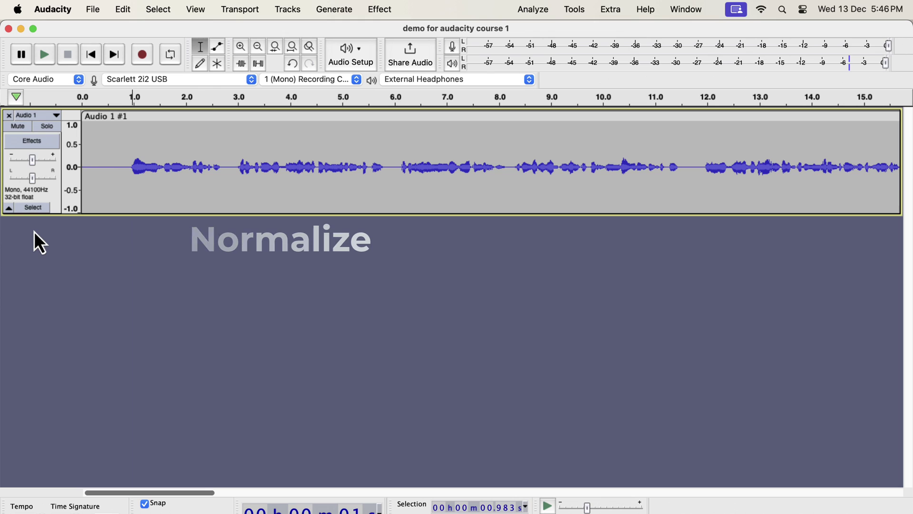
# Normalize the whole voice clip with peak amplitude set to -3.0 dB
pyautogui.doubleClick(142, 167)
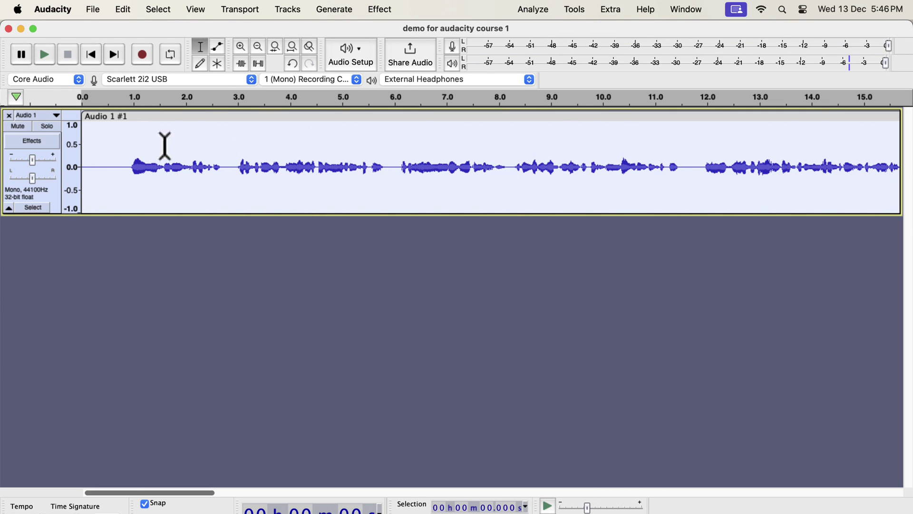
pyautogui.click(372, 14)
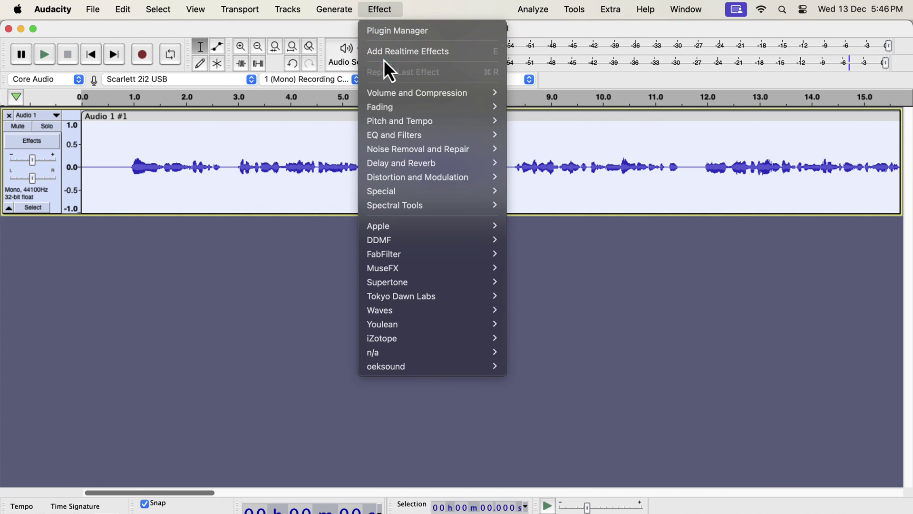
pyautogui.moveTo(392, 93)
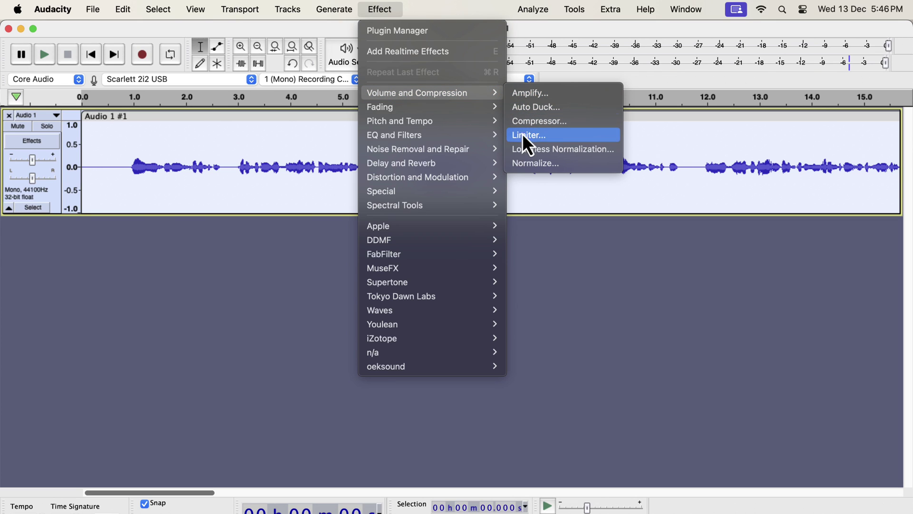
pyautogui.click(569, 165)
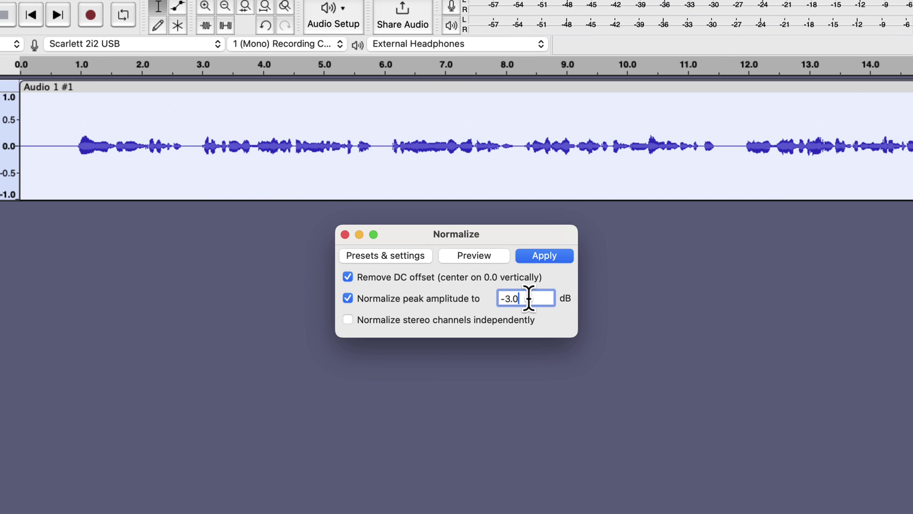
pyautogui.click(549, 257)
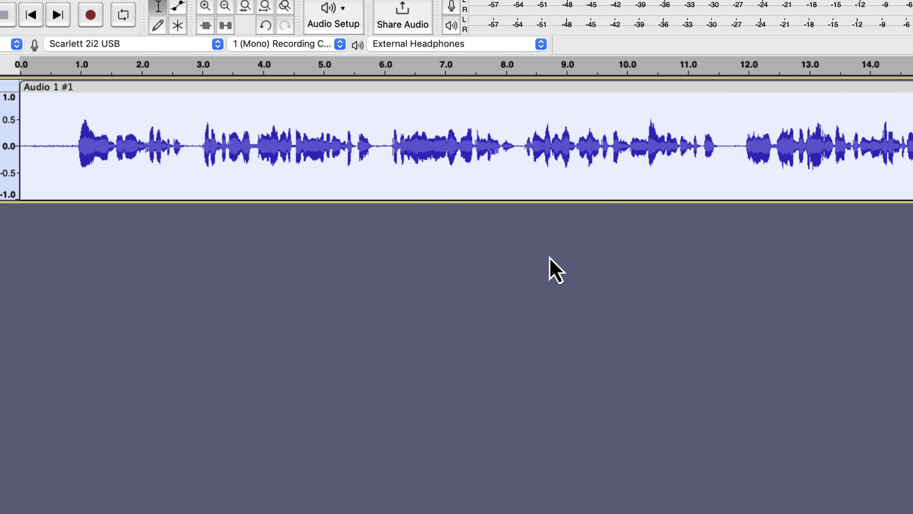
# Select and audition the silent stretch before the speech, settling on the noise-only opening
pyautogui.moveTo(73, 147); pyautogui.dragTo(9, 144)
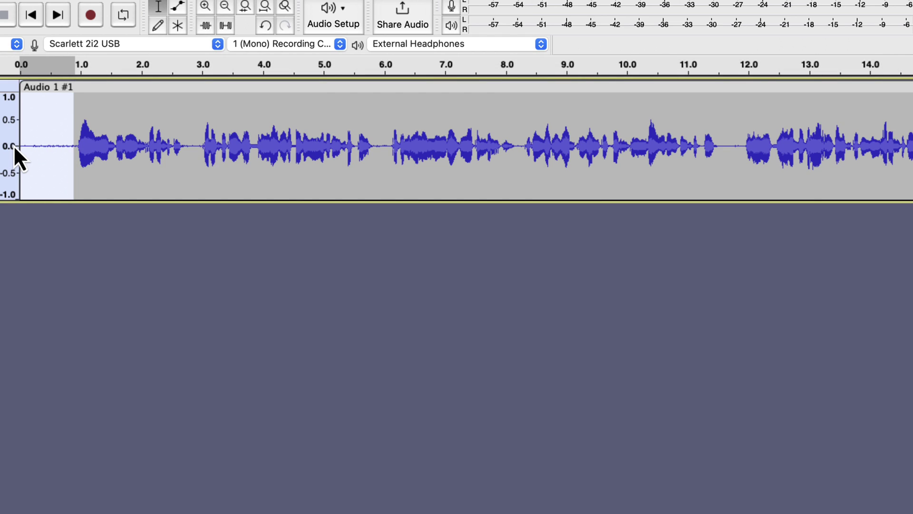
pyautogui.press('space')
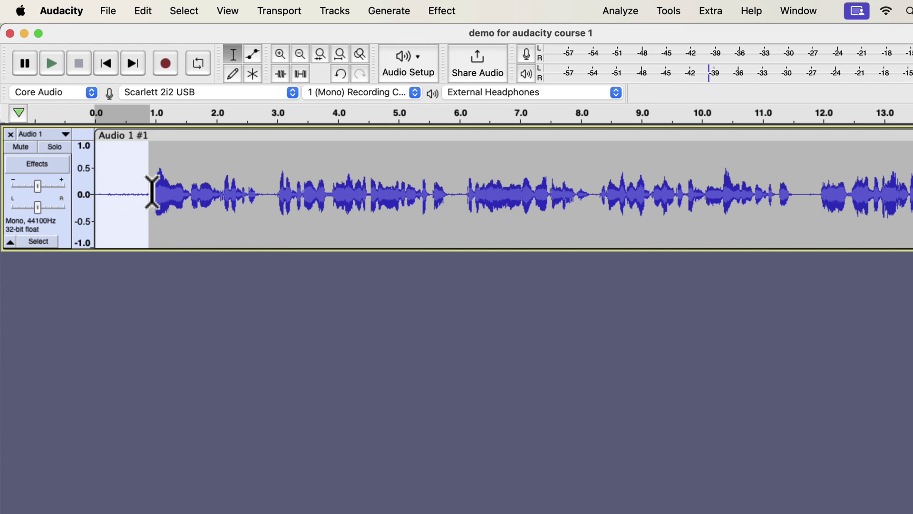
pyautogui.moveTo(152, 193); pyautogui.dragTo(443, 188)
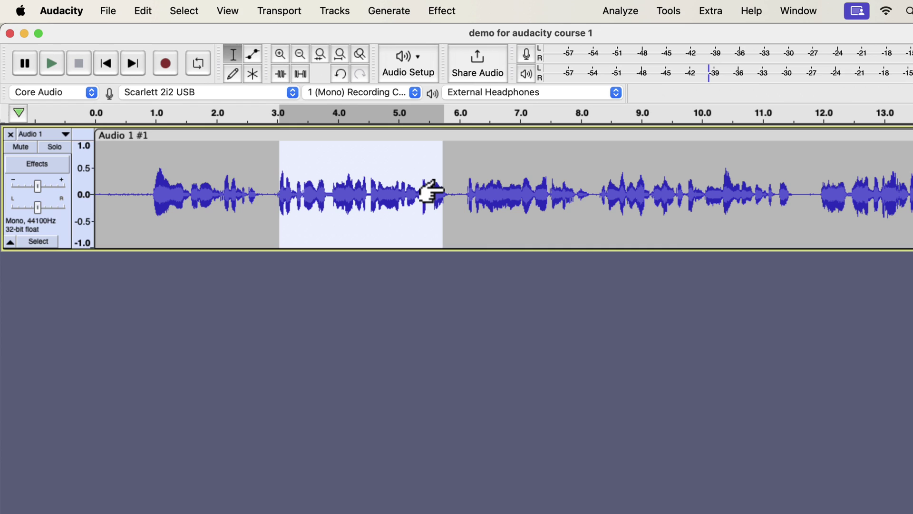
pyautogui.moveTo(136, 196); pyautogui.dragTo(87, 196)
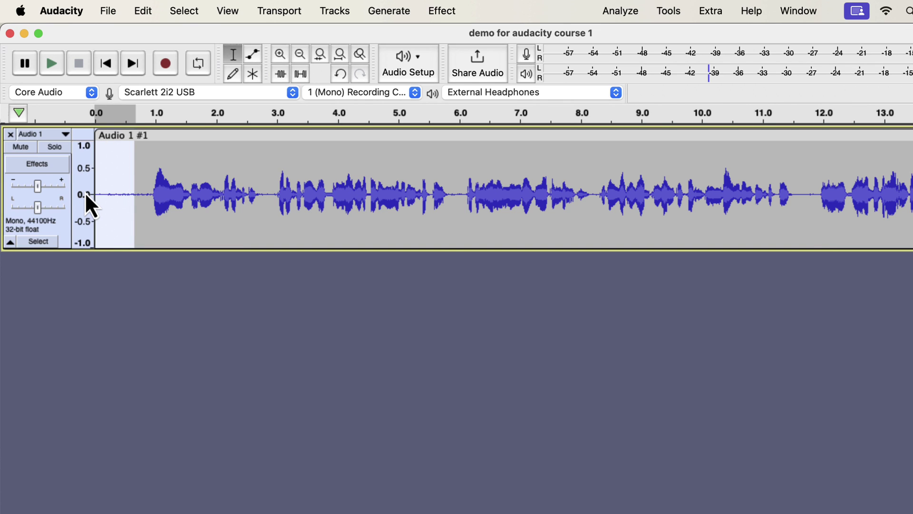
pyautogui.click(455, 13)
# Use Get Noise Profile in Noise Reduction to sample the selected silence
pyautogui.moveTo(457, 174)
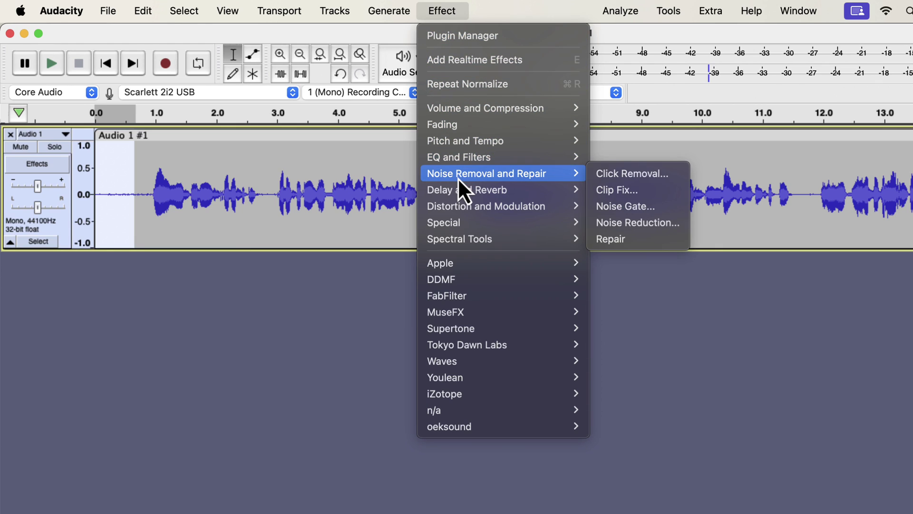
pyautogui.click(616, 224)
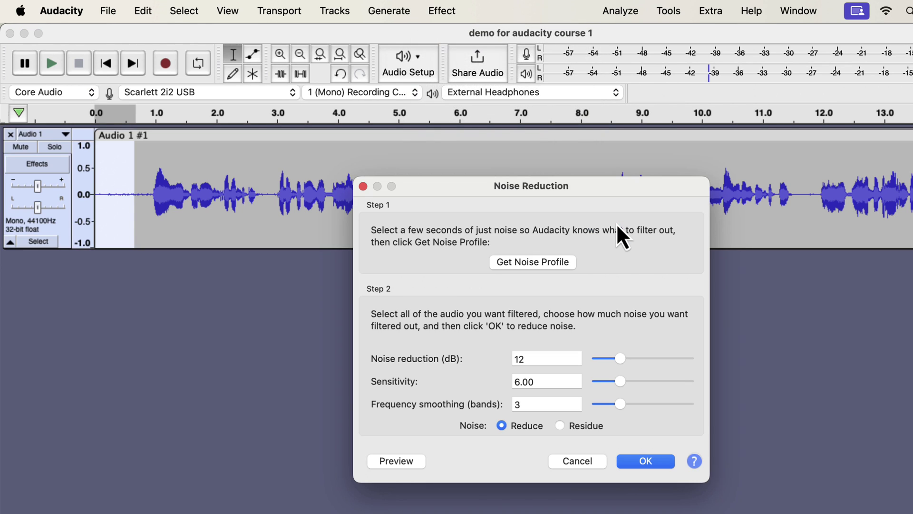
pyautogui.click(520, 268)
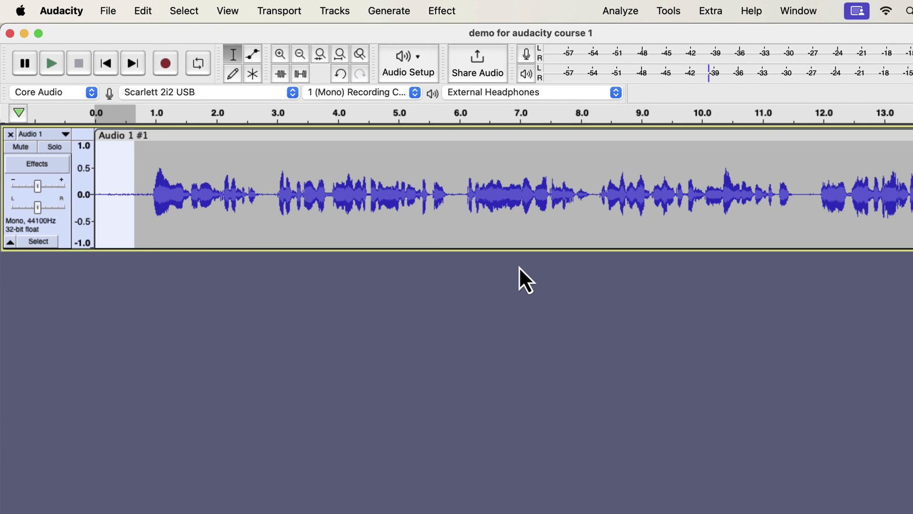
# Apply Noise Reduction to the whole clip at 12 dB, sensitivity 6.00, frequency smoothing 6
pyautogui.doubleClick(280, 183)
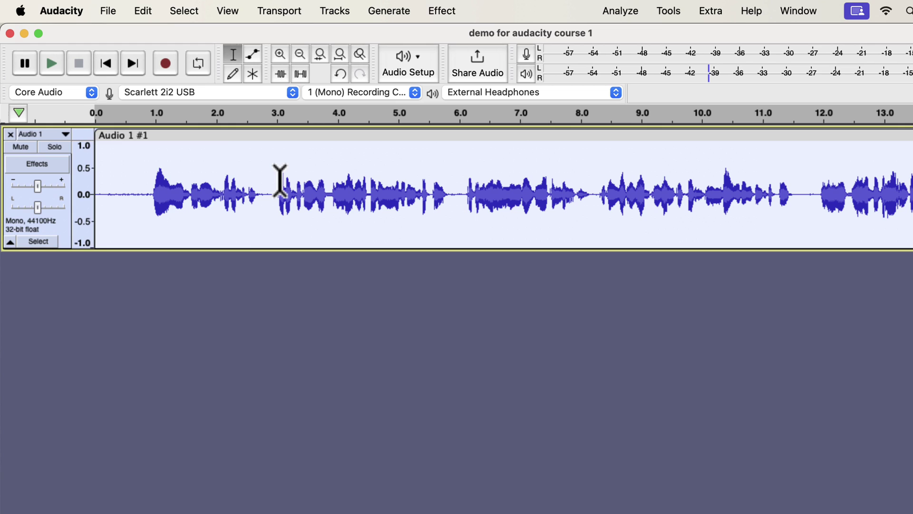
pyautogui.click(442, 10)
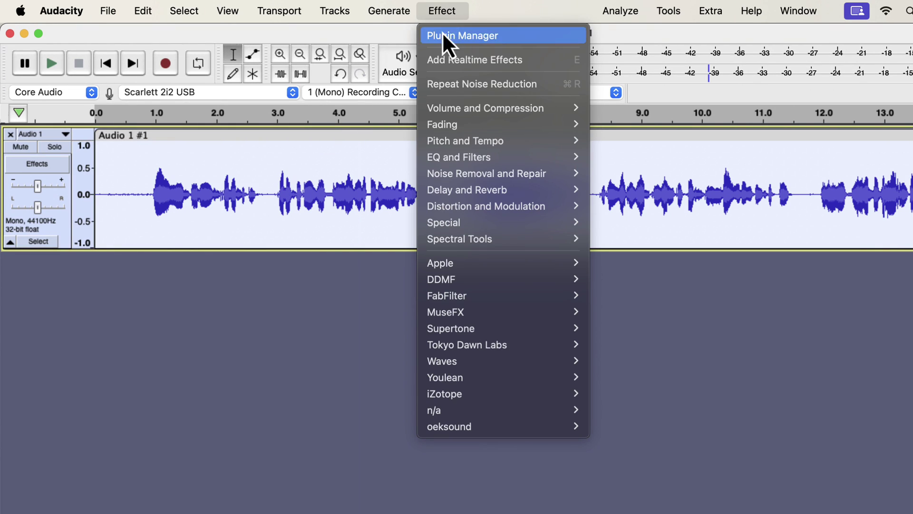
pyautogui.moveTo(458, 178)
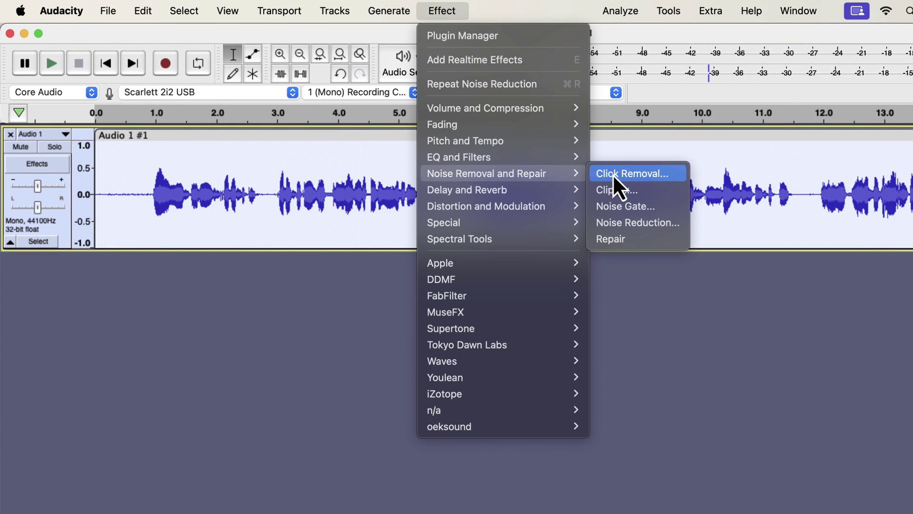
pyautogui.click(616, 225)
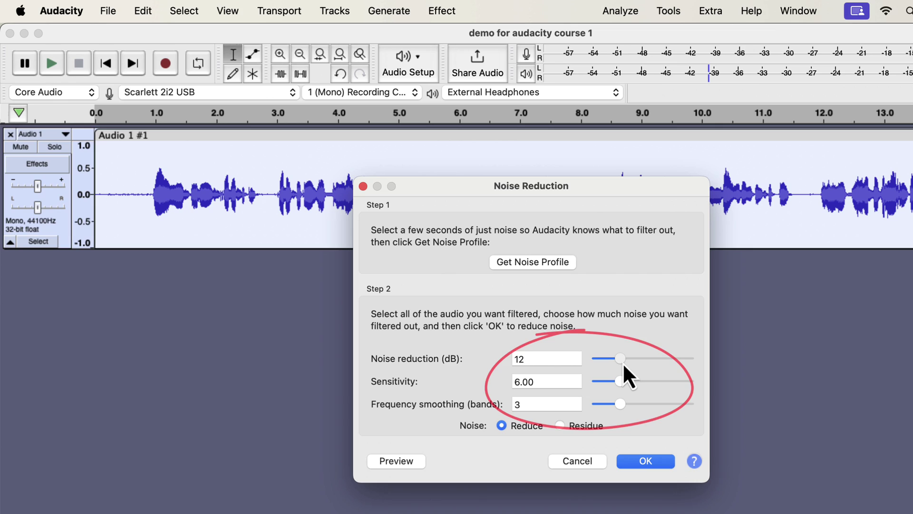
pyautogui.moveTo(624, 363); pyautogui.dragTo(612, 363)
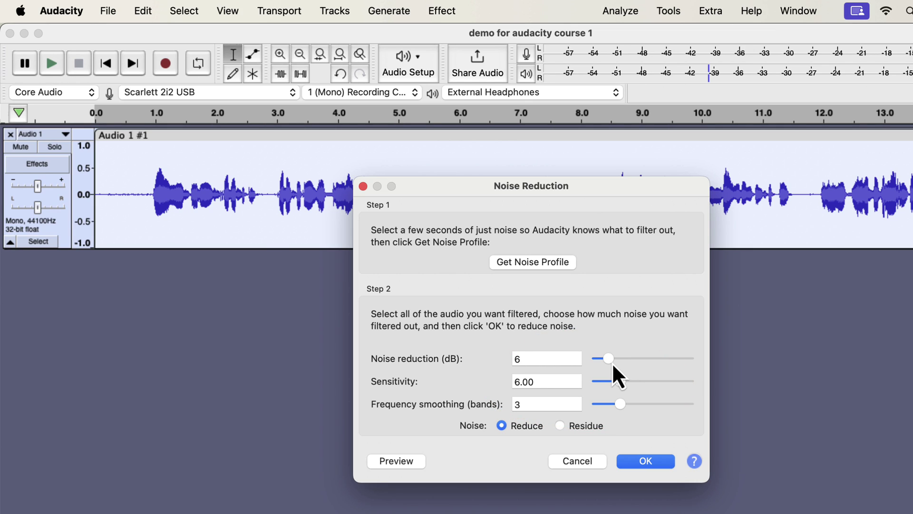
pyautogui.moveTo(619, 403); pyautogui.dragTo(635, 404)
pyautogui.moveTo(610, 361); pyautogui.dragTo(622, 361)
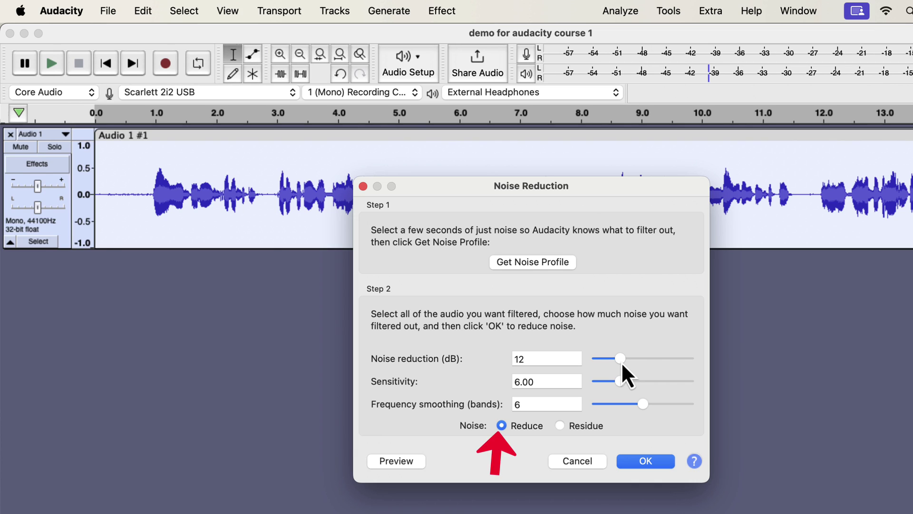
pyautogui.click(639, 463)
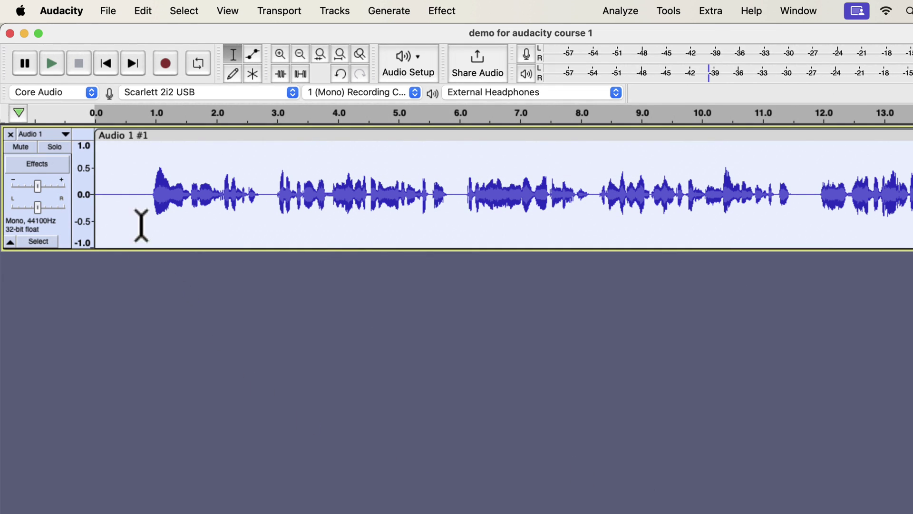
pyautogui.moveTo(141, 195); pyautogui.dragTo(94, 191)
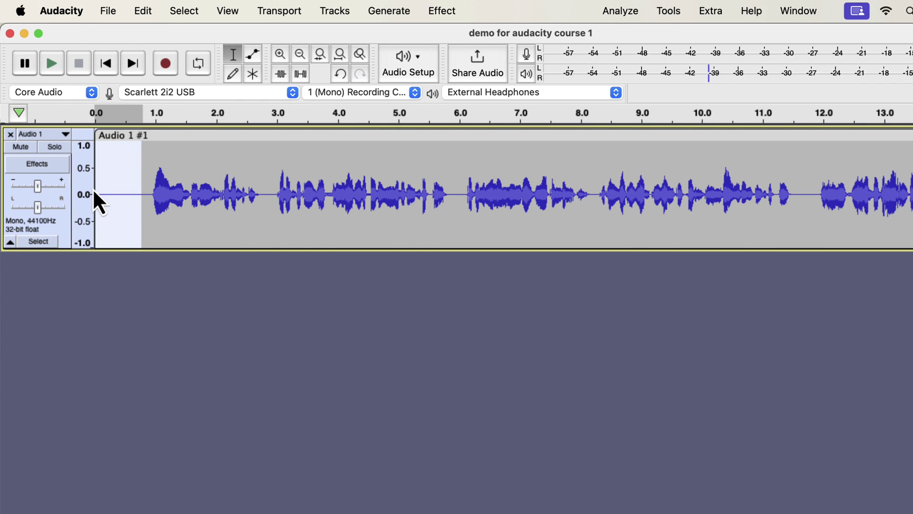
pyautogui.press('space')
pyautogui.doubleClick(205, 174)
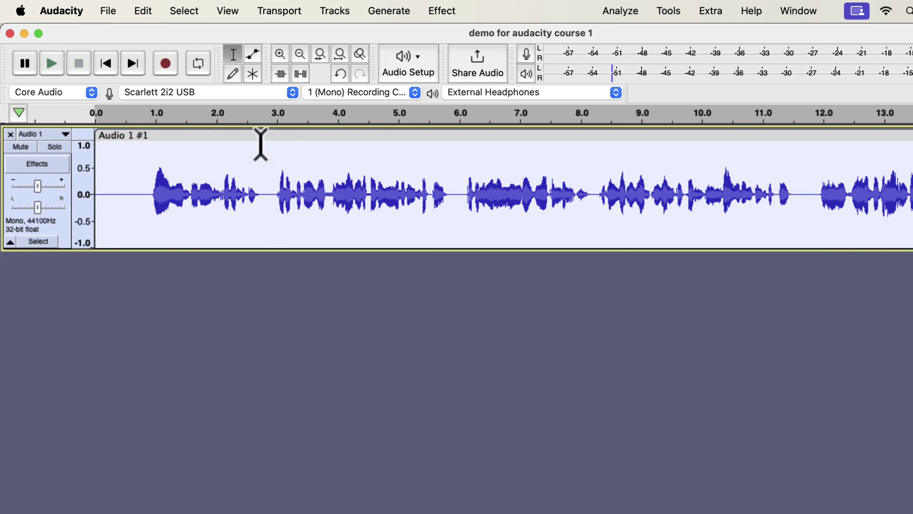
# Bring up Filter Curve EQ from the EQ and Filters effects for the voice track
pyautogui.click(444, 11)
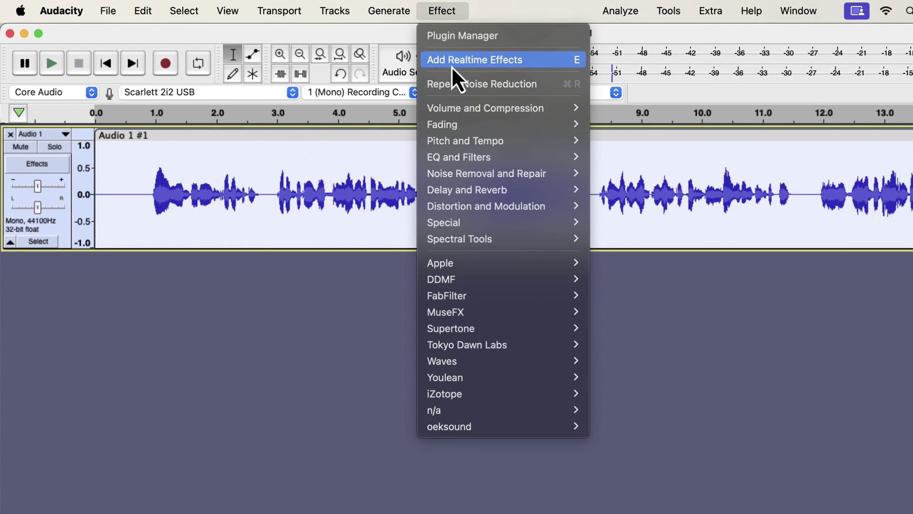
pyautogui.moveTo(460, 155)
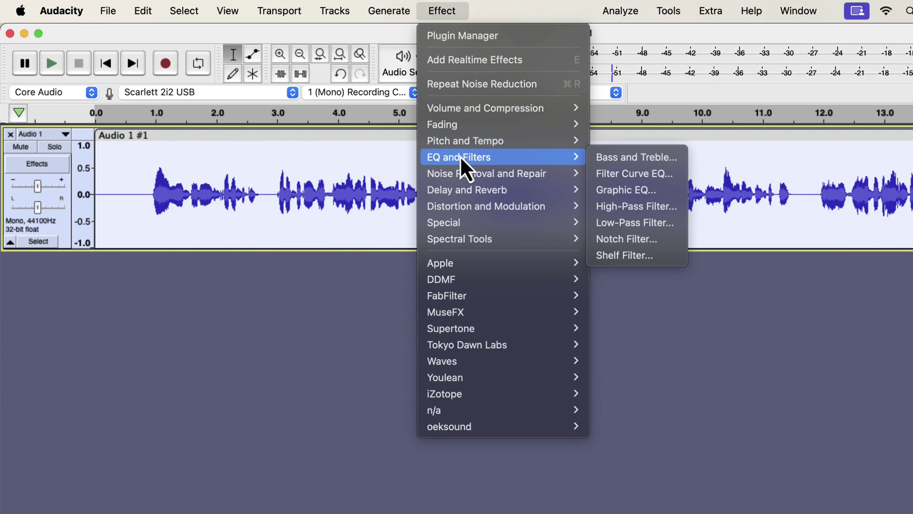
pyautogui.click(619, 176)
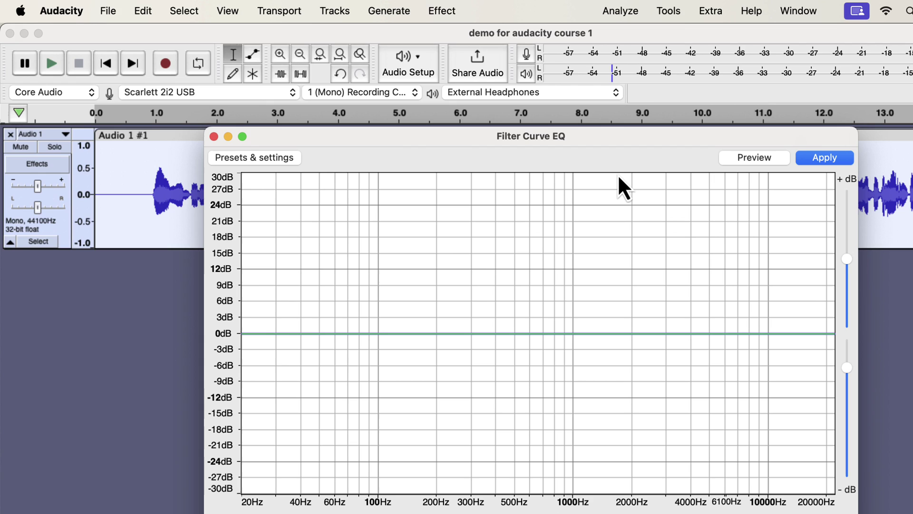
# Load the Low rolloff for speech preset, steepen the 100Hz corner, and apply the EQ
pyautogui.click(264, 153)
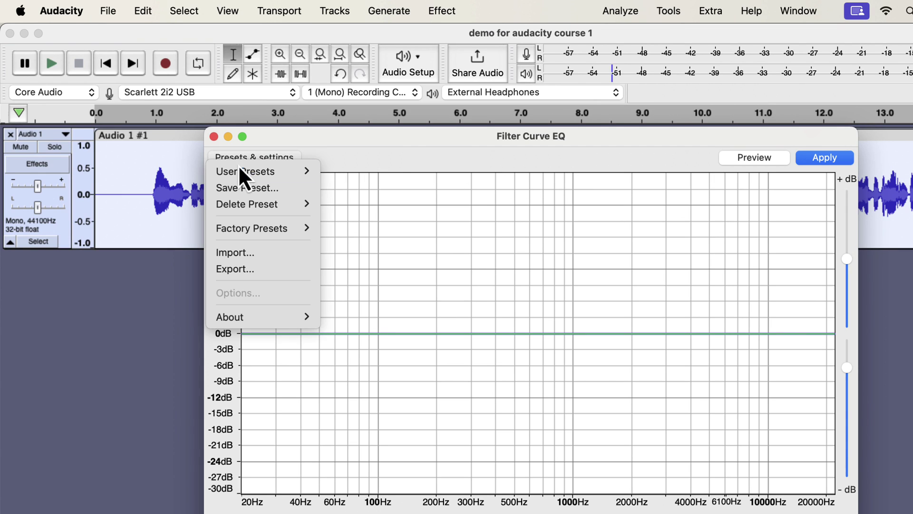
pyautogui.moveTo(248, 232)
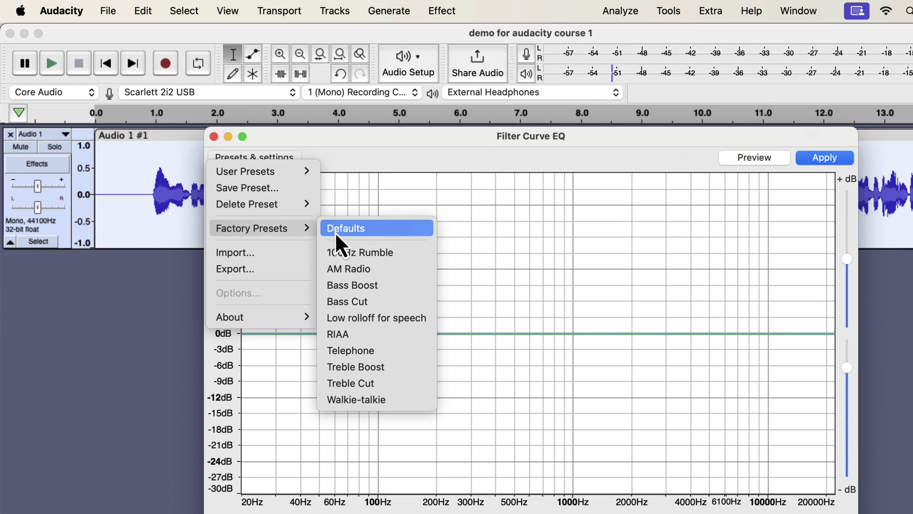
pyautogui.click(413, 323)
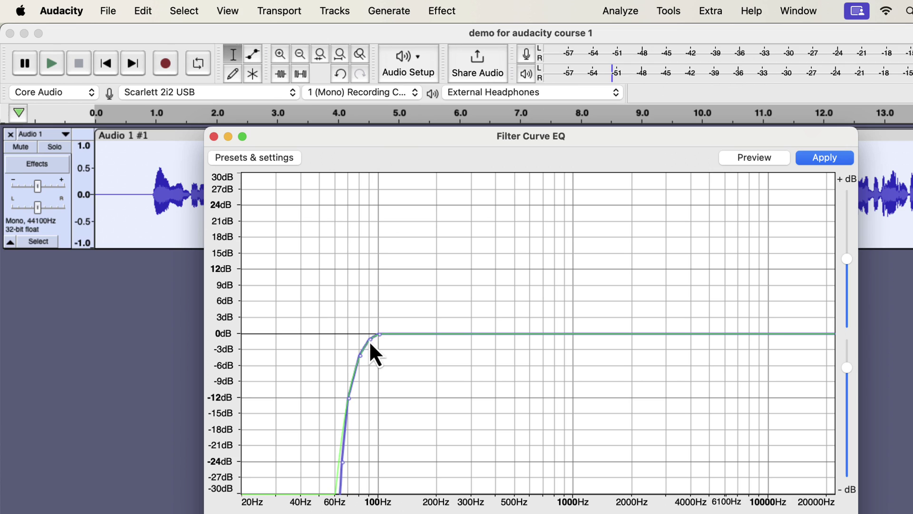
pyautogui.moveTo(370, 340); pyautogui.dragTo(352, 358)
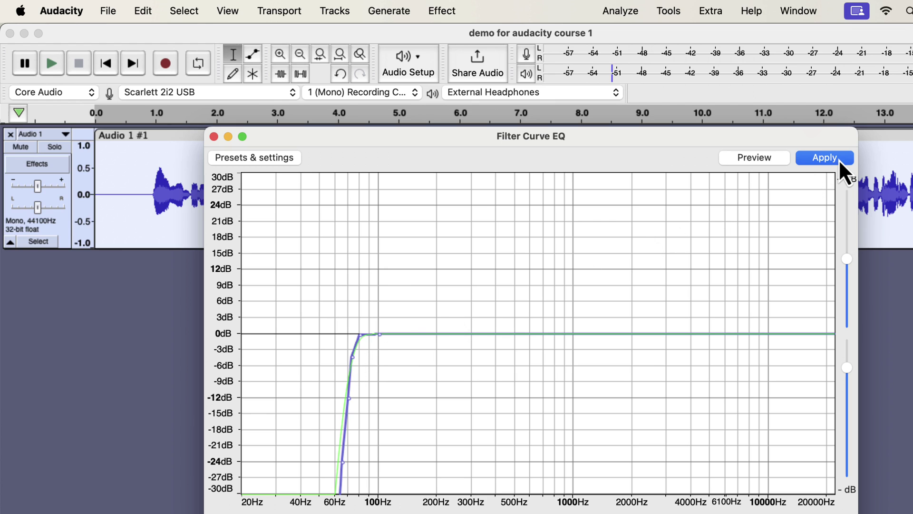
pyautogui.click(825, 157)
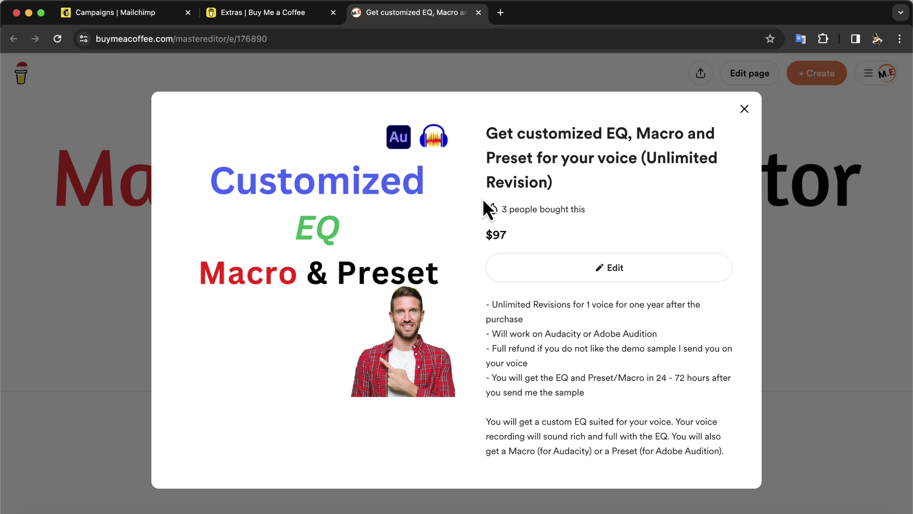
# Dismiss the product details popup and scroll the Master Editor shop to its second row of products
pyautogui.press('Escape')
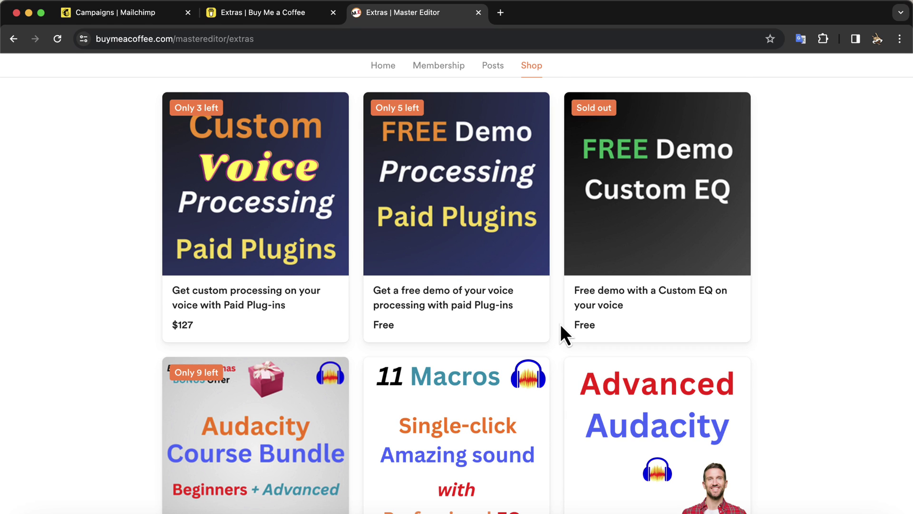
pyautogui.scroll(-5, 561, 323)
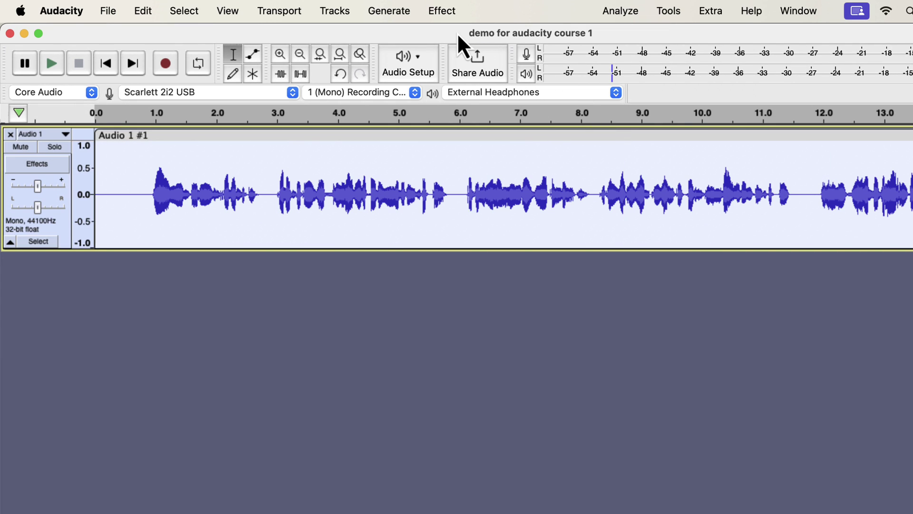
# Bring up the Compressor dialog from the Volume and Compression effects group
pyautogui.click(443, 12)
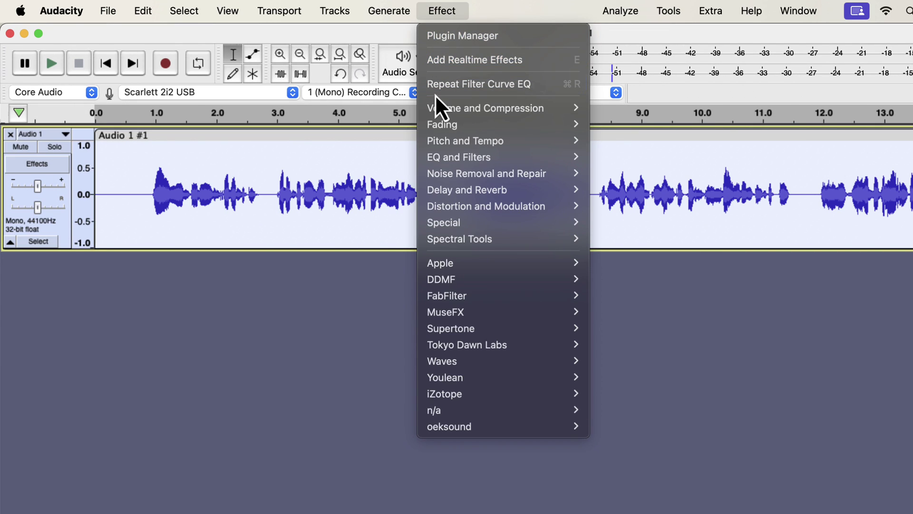
pyautogui.moveTo(439, 112)
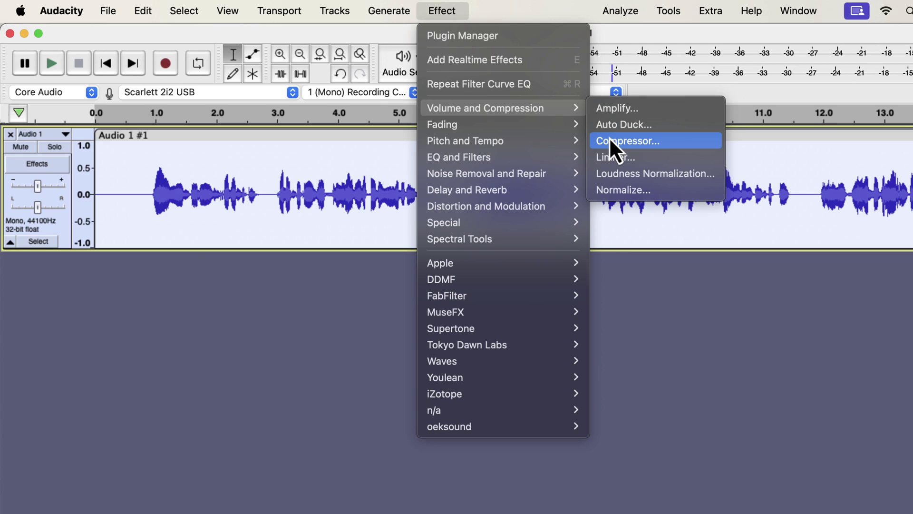
pyautogui.click(686, 148)
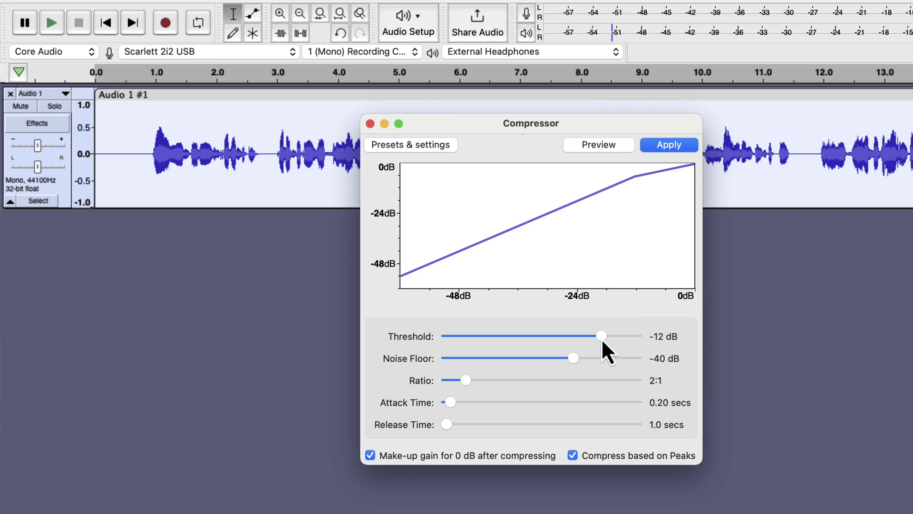
# Adjust the Compressor threshold slider, briefly to -9 dB, then down to -15 dB
pyautogui.moveTo(601, 339); pyautogui.dragTo(609, 338)
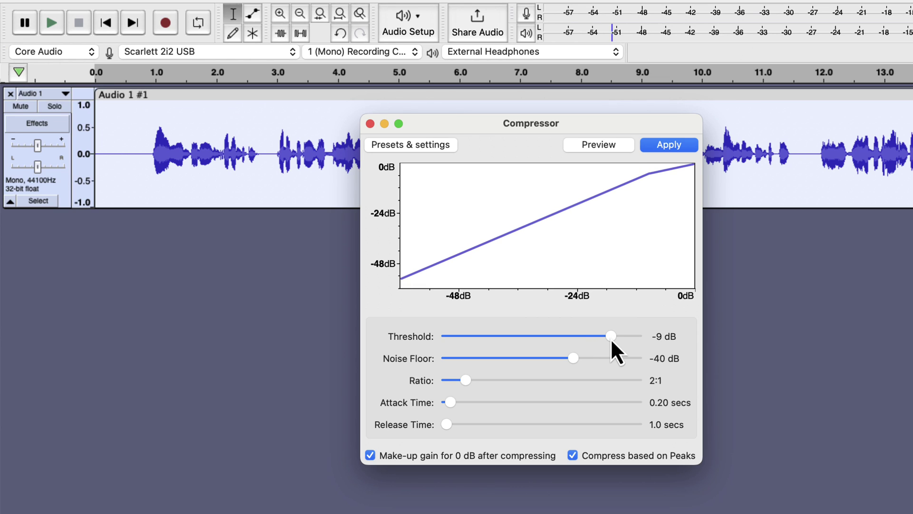
pyautogui.moveTo(611, 339); pyautogui.dragTo(591, 338)
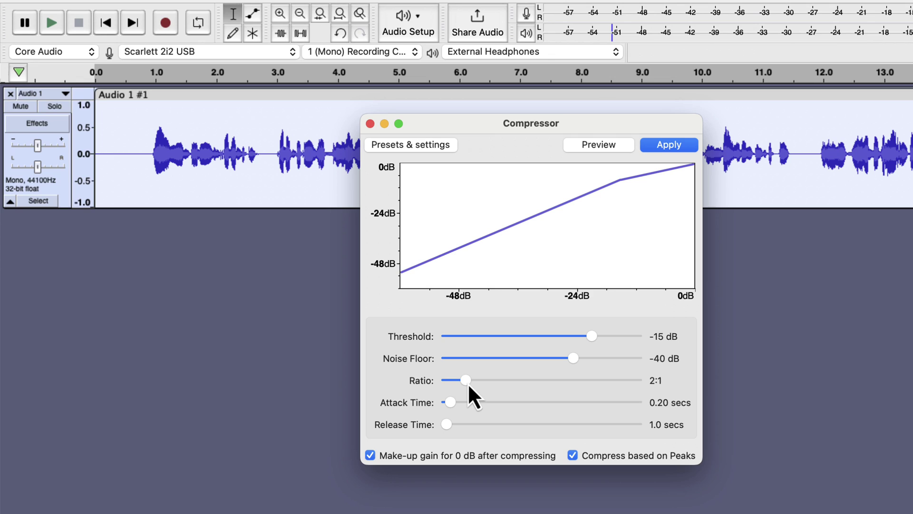
# Raise the compression ratio to 3:1 and apply it with the -15 dB threshold and make-up gain
pyautogui.moveTo(469, 383); pyautogui.dragTo(490, 384)
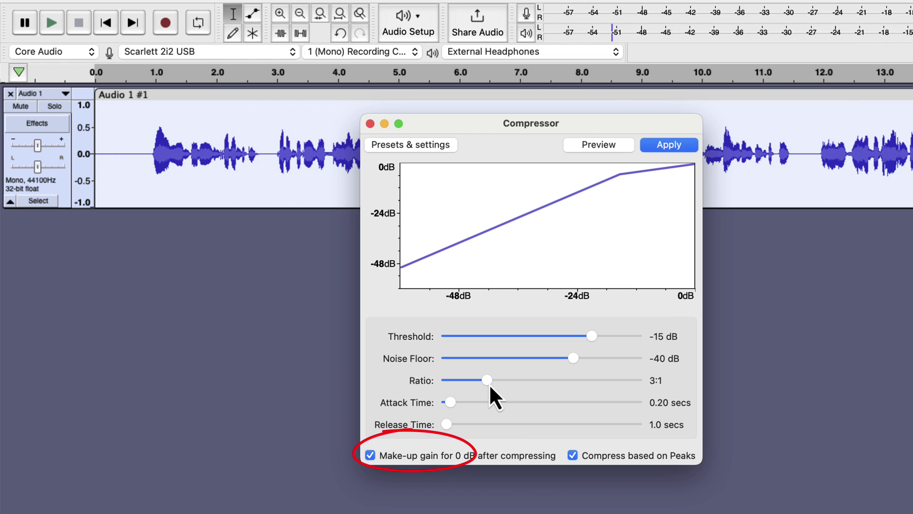
pyautogui.click(670, 145)
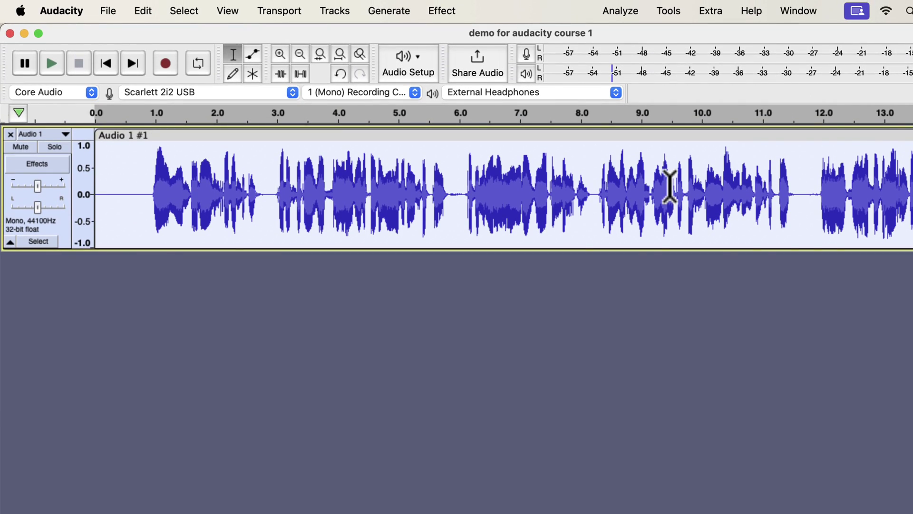
# Apply Normalize to the compressed voice track with a -3.0 dB peak amplitude
pyautogui.click(440, 10)
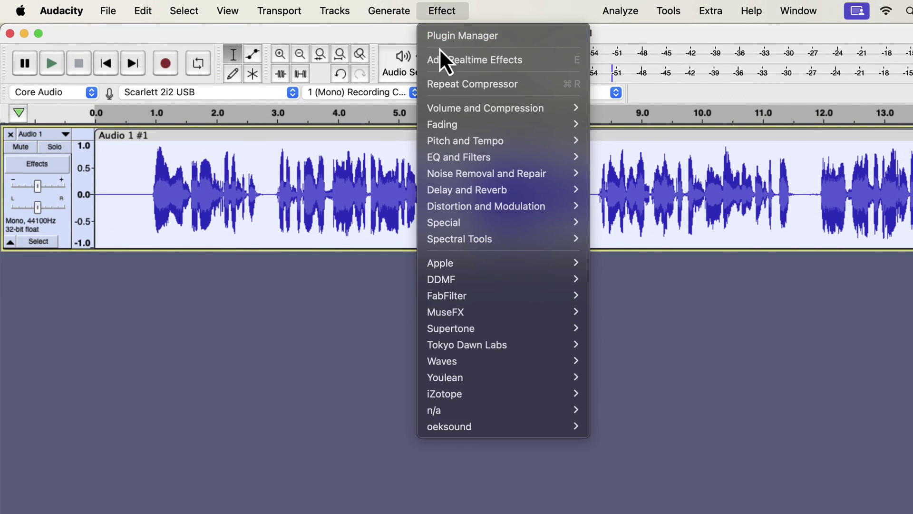
pyautogui.moveTo(446, 110)
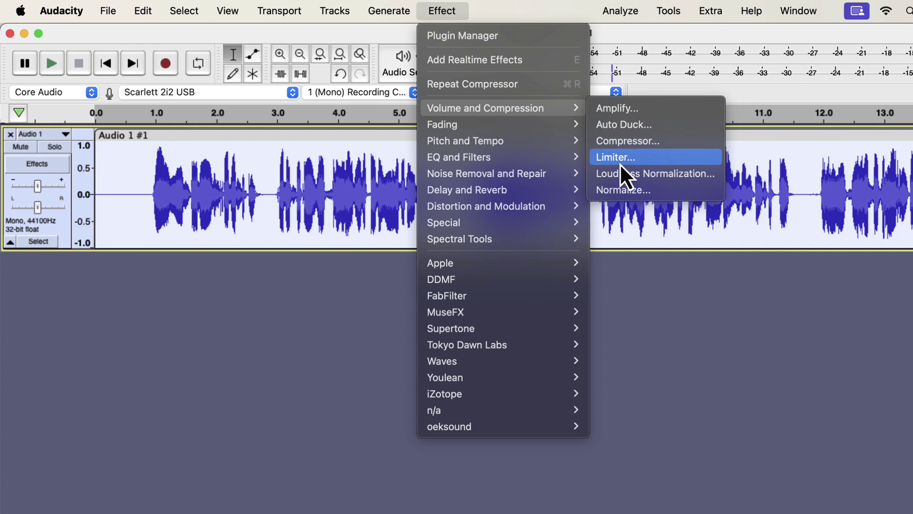
pyautogui.click(618, 190)
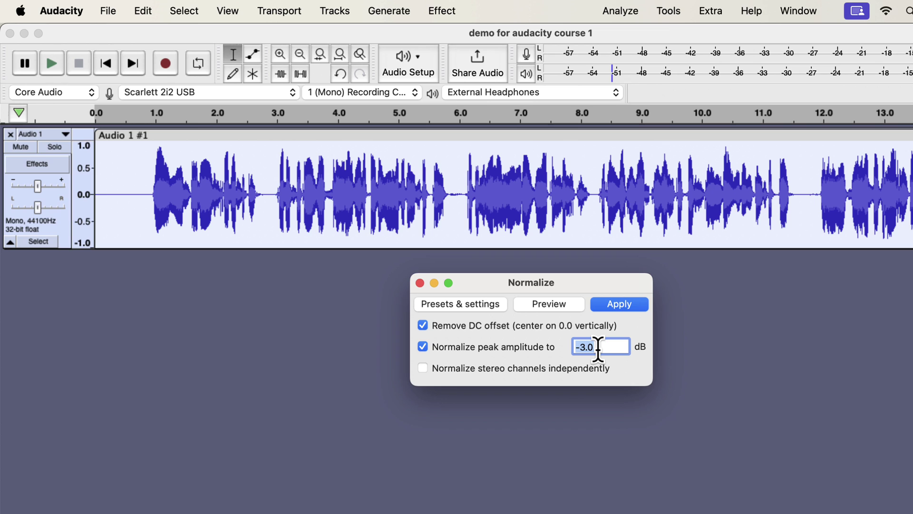
pyautogui.click(635, 304)
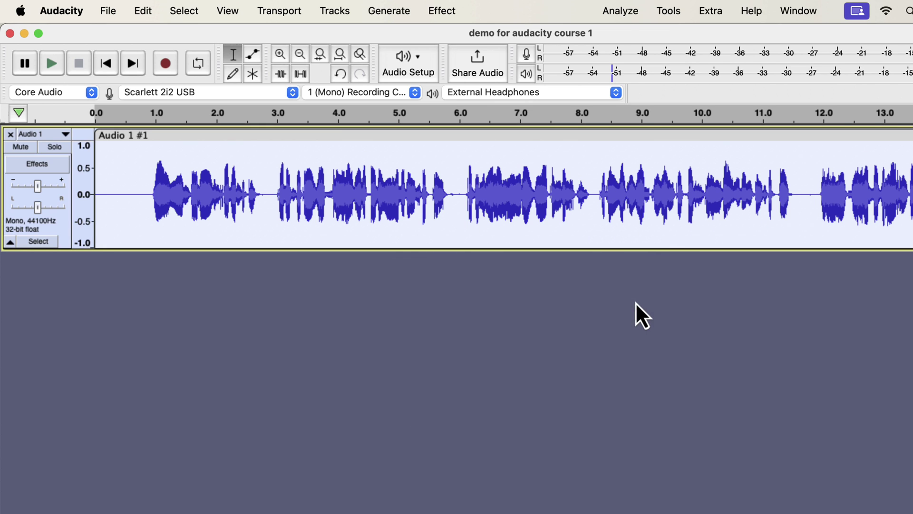
pyautogui.click(101, 190)
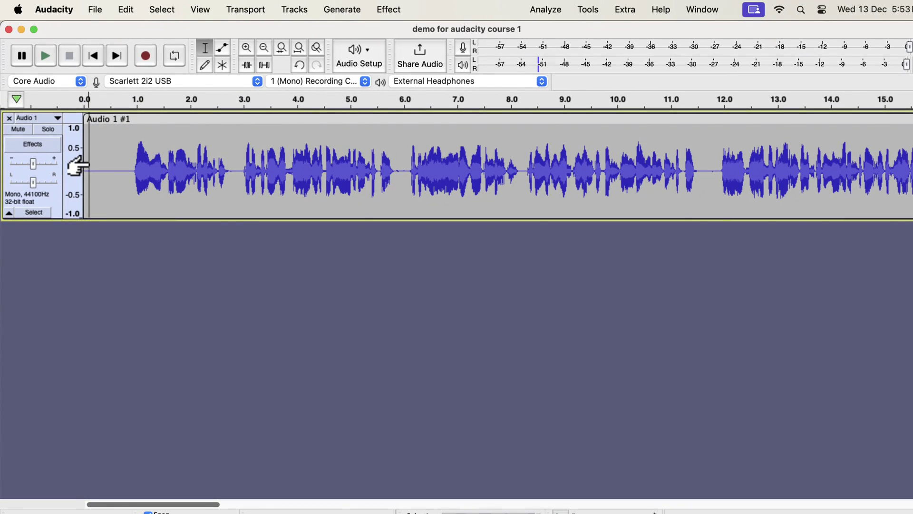
pyautogui.press('space')
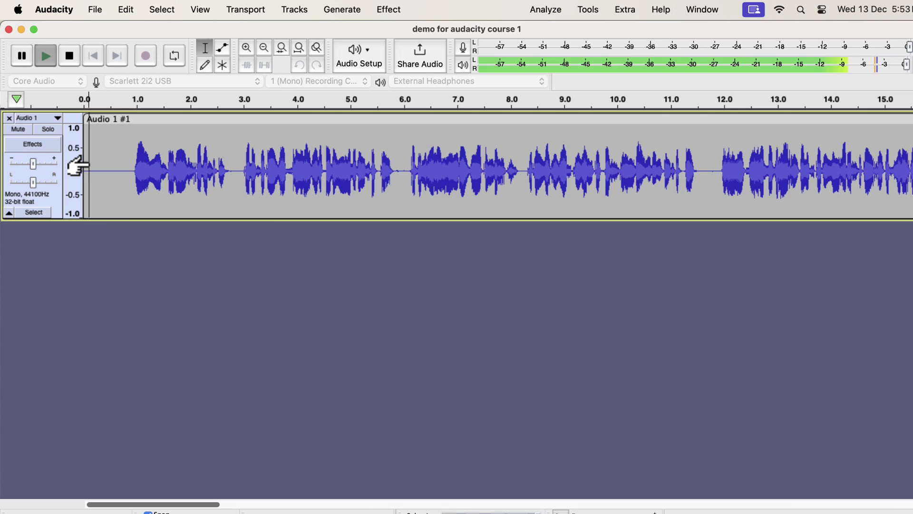
pyautogui.press('space')
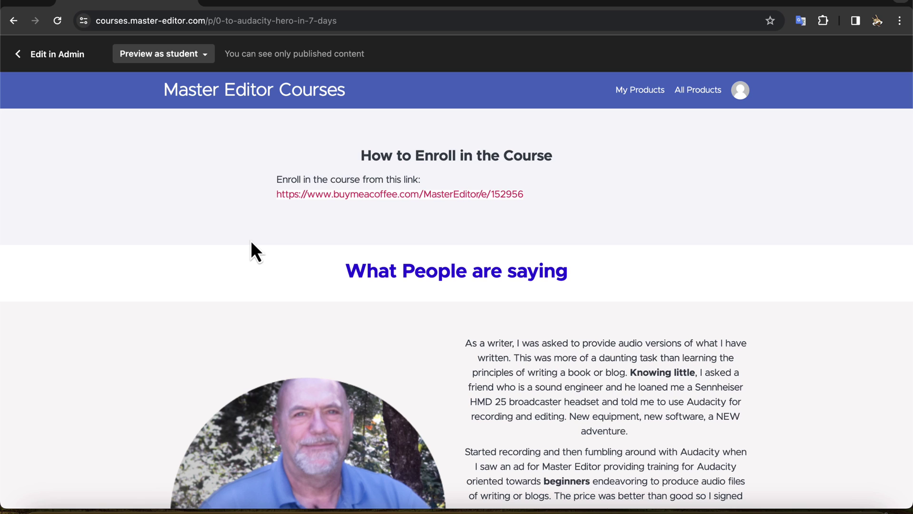
# Scroll the Audacity course page past the testimonials to the Audacity for Beginners curriculum lessons
pyautogui.scroll(-5, 251, 242)
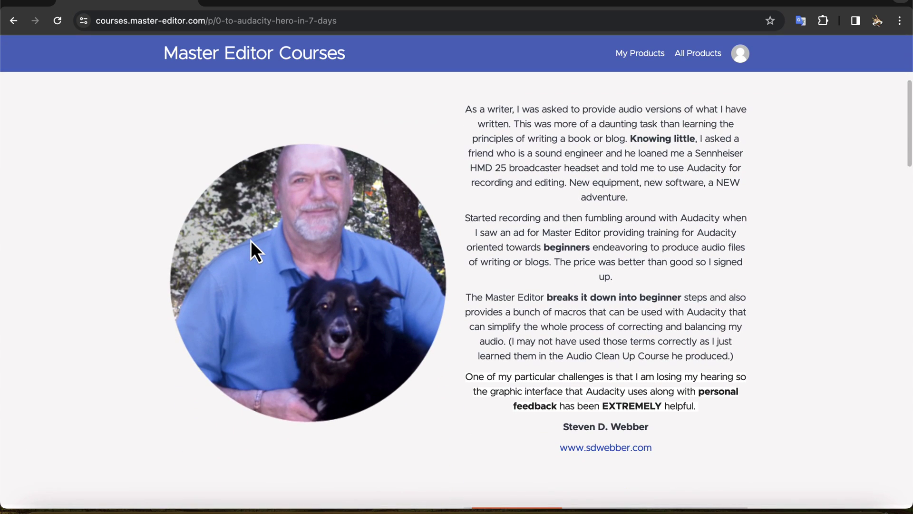
pyautogui.scroll(-5, 251, 242)
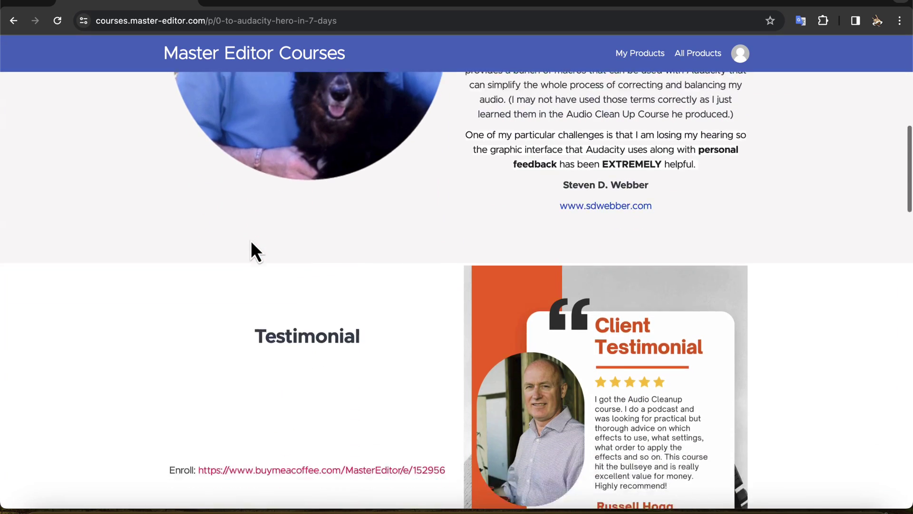
pyautogui.scroll(-5, 251, 242)
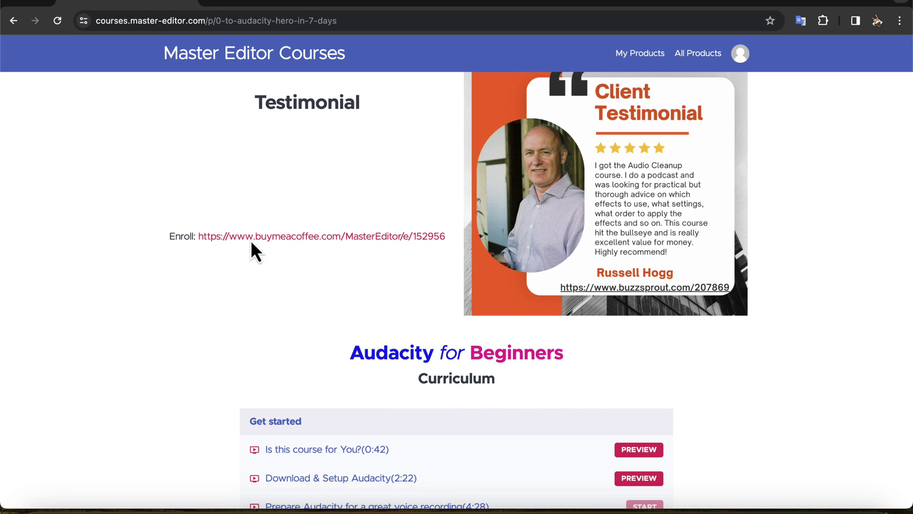
pyautogui.scroll(-5, 251, 241)
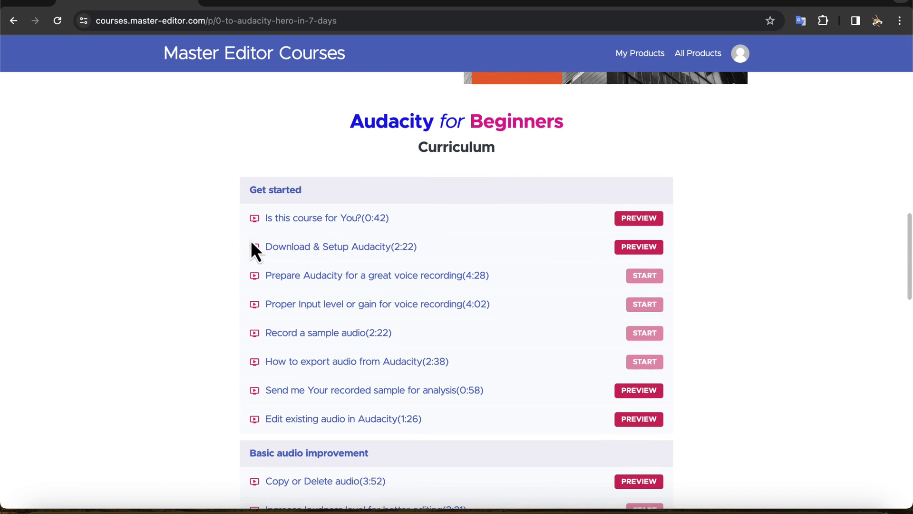
pyautogui.scroll(-6, 211, 269)
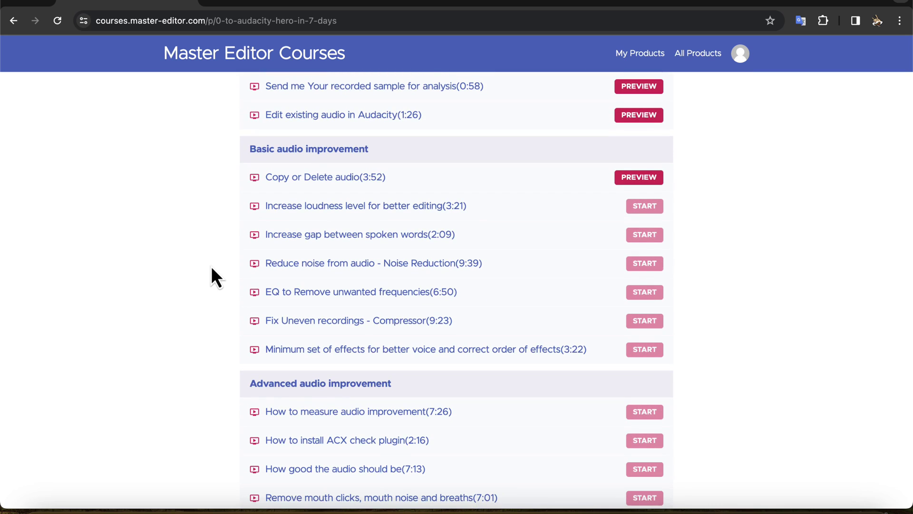
pyautogui.scroll(-8, 211, 268)
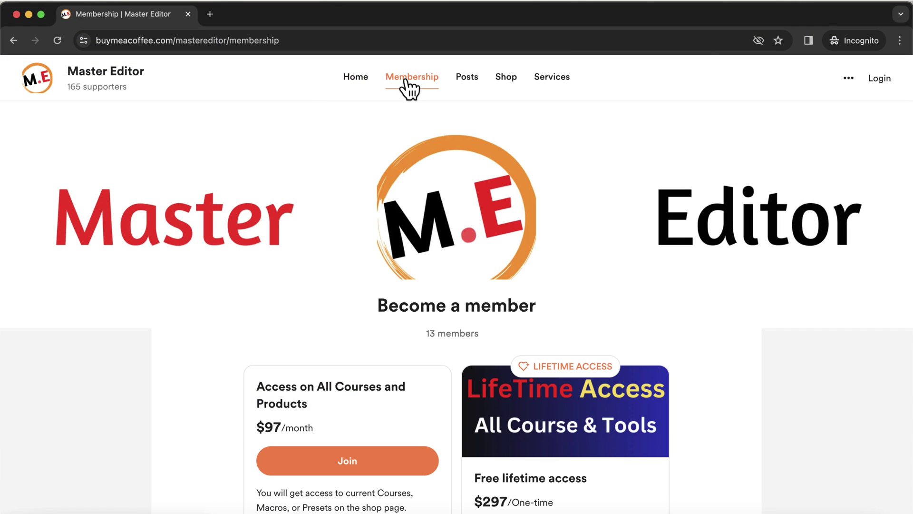
# Scroll past the membership plans, switch to the Shop page, and scroll to its third product row
pyautogui.scroll(-3, 228, 328)
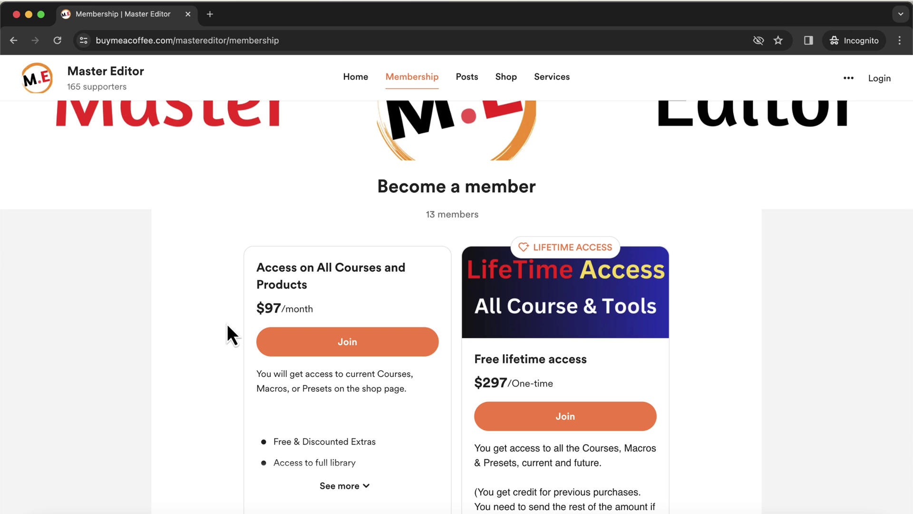
pyautogui.scroll(-2, 228, 325)
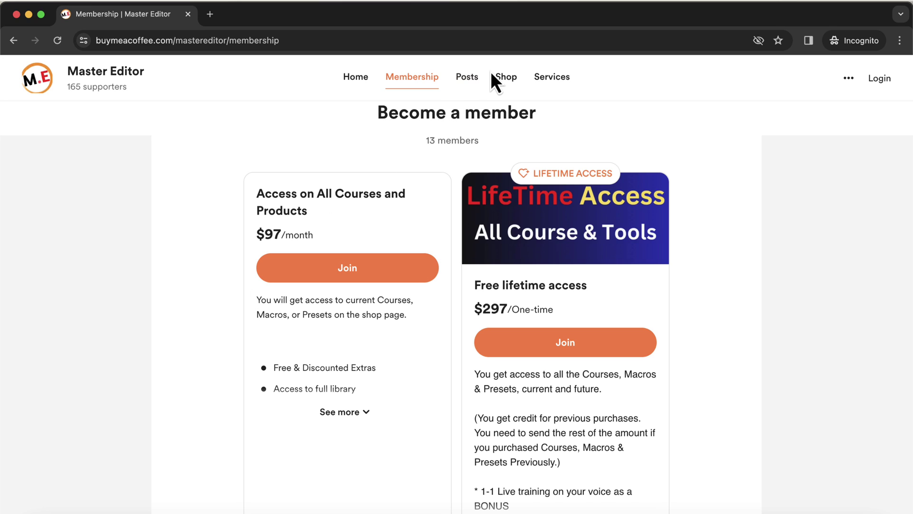
pyautogui.click(507, 81)
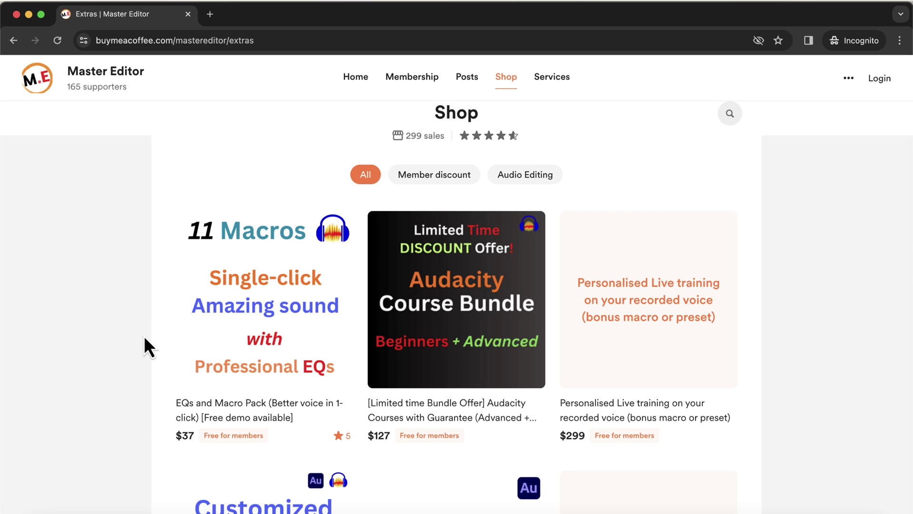
pyautogui.scroll(-5, 144, 338)
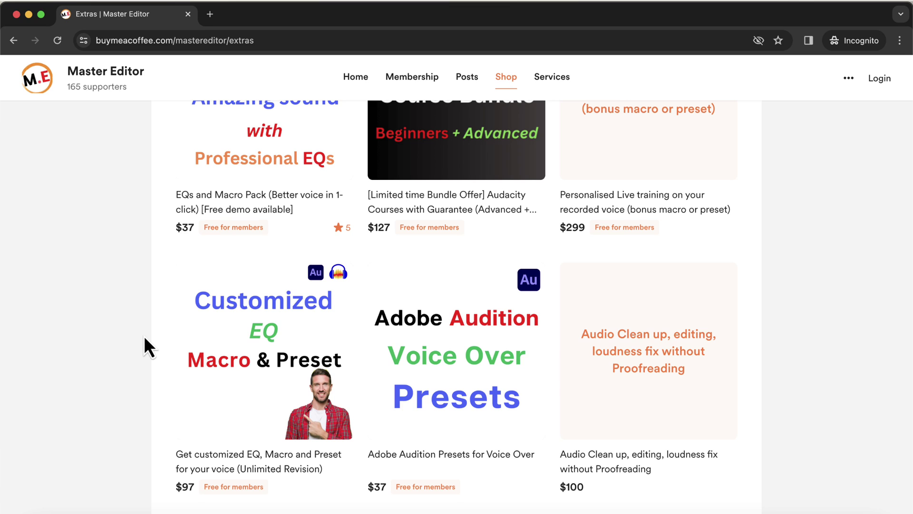
pyautogui.scroll(-5, 144, 338)
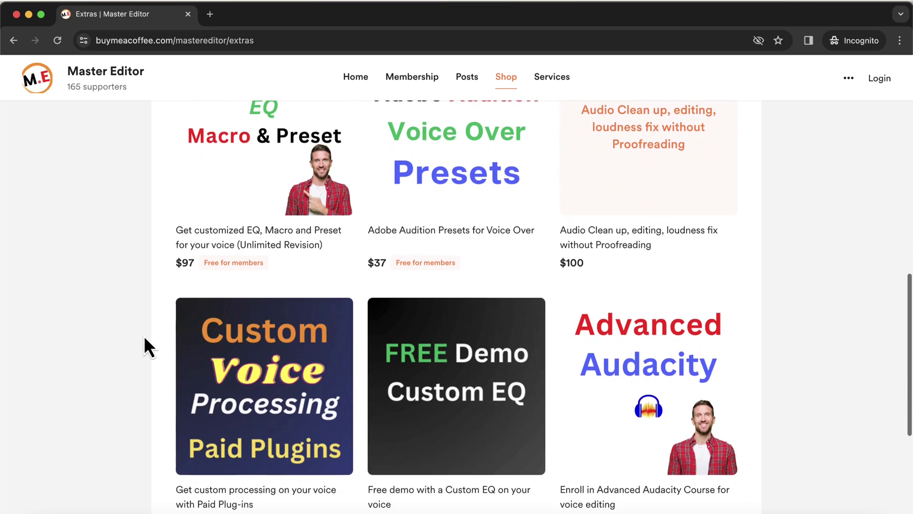